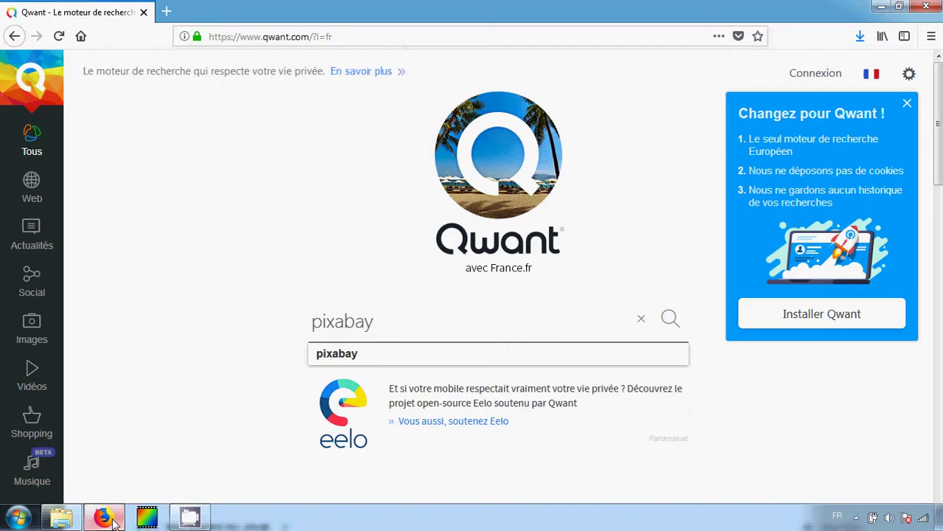
Find and open the Pixabay site through a Qwant search, and search it for "avion" with the media type Illustrations
key(Return)
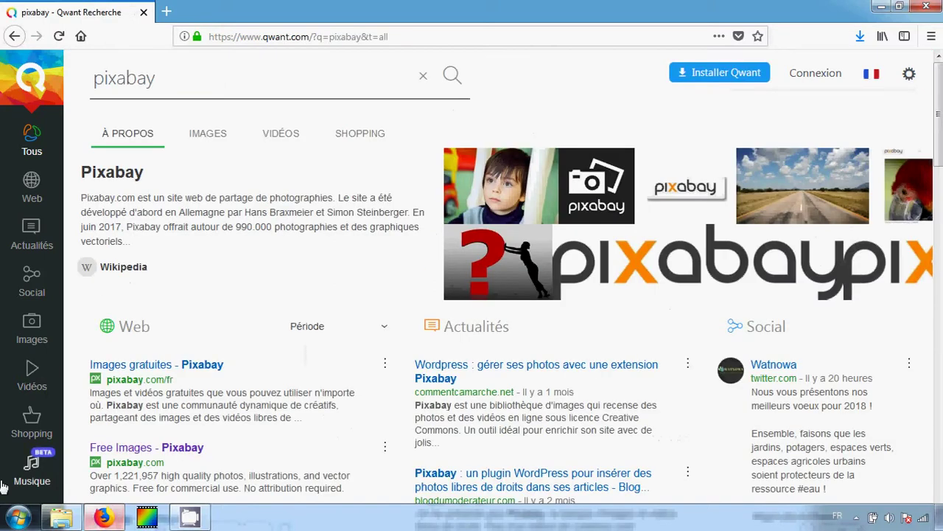
click(165, 447)
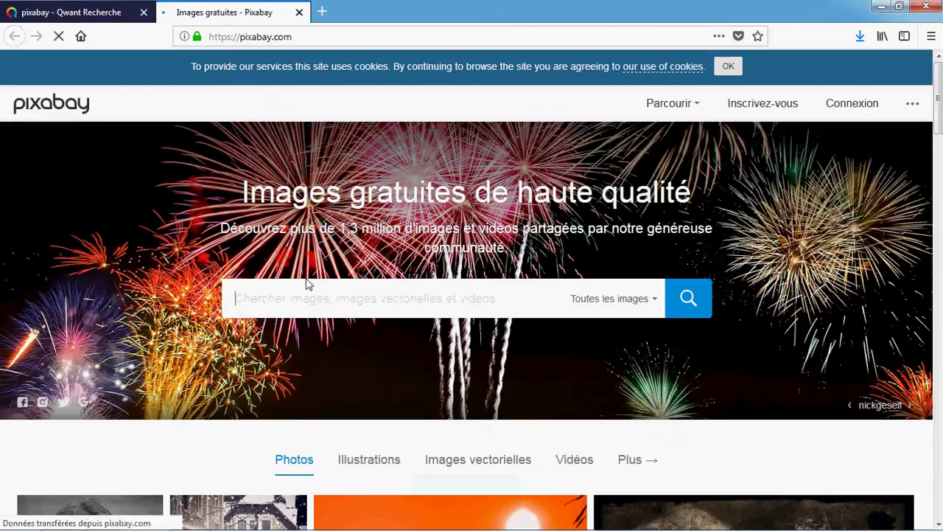
click(305, 285)
text(avi)
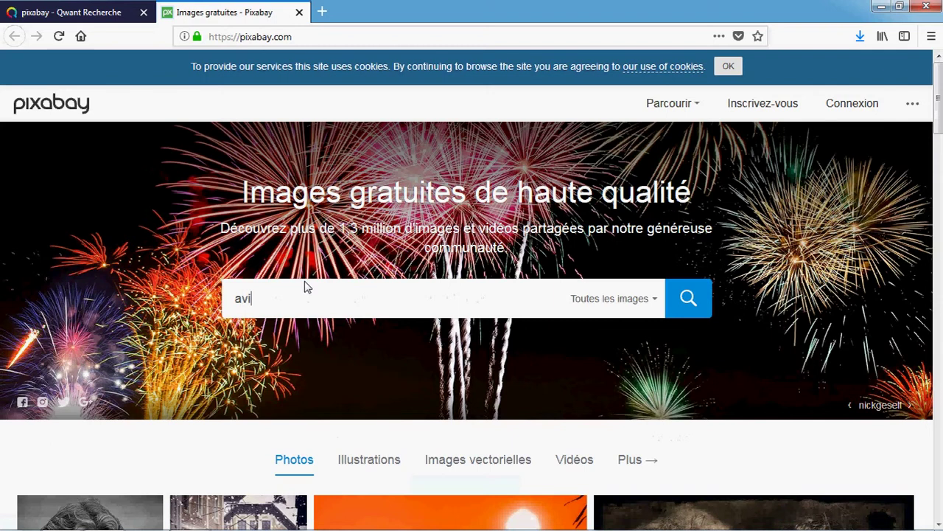
text(on)
click(627, 299)
click(545, 388)
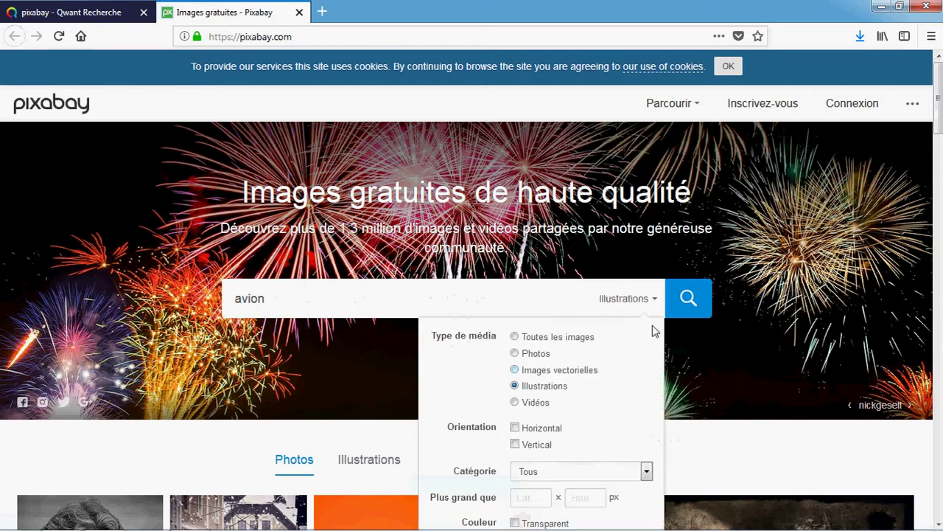
click(690, 305)
Download the red biplane illustration from the results as the 640×333 PNG and save the file
scroll(682, 305, down, 8)
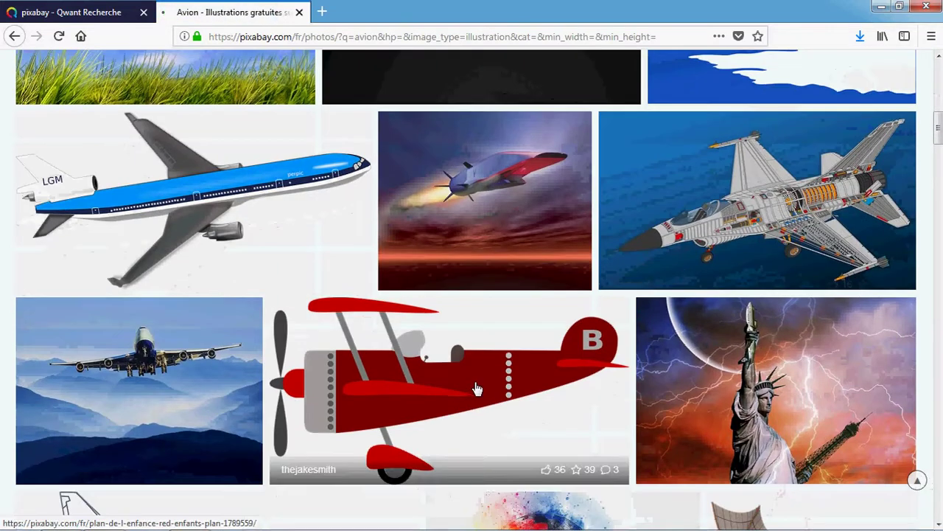
click(478, 390)
click(846, 351)
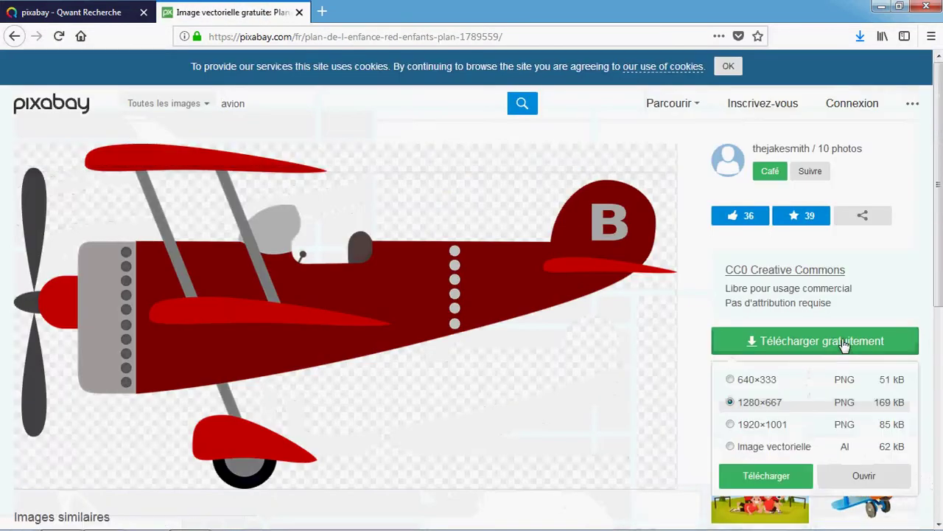
click(773, 381)
click(766, 475)
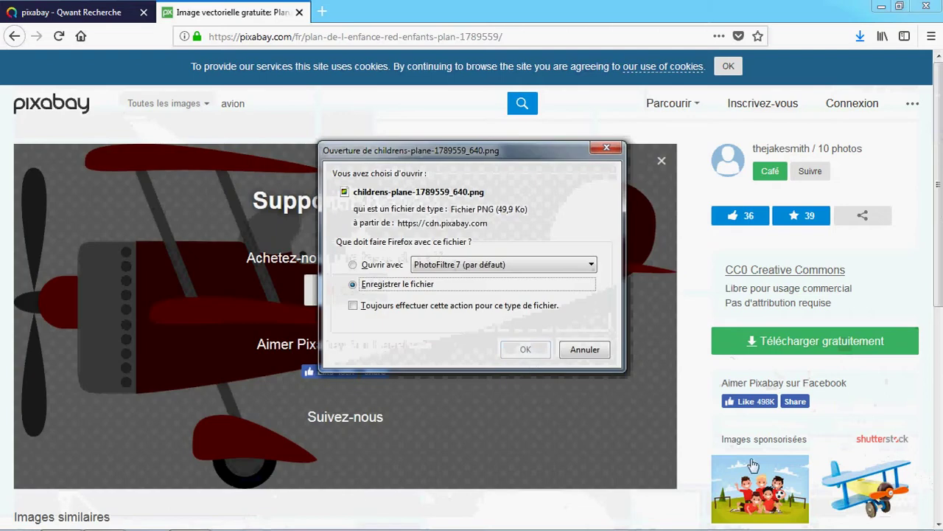
click(525, 357)
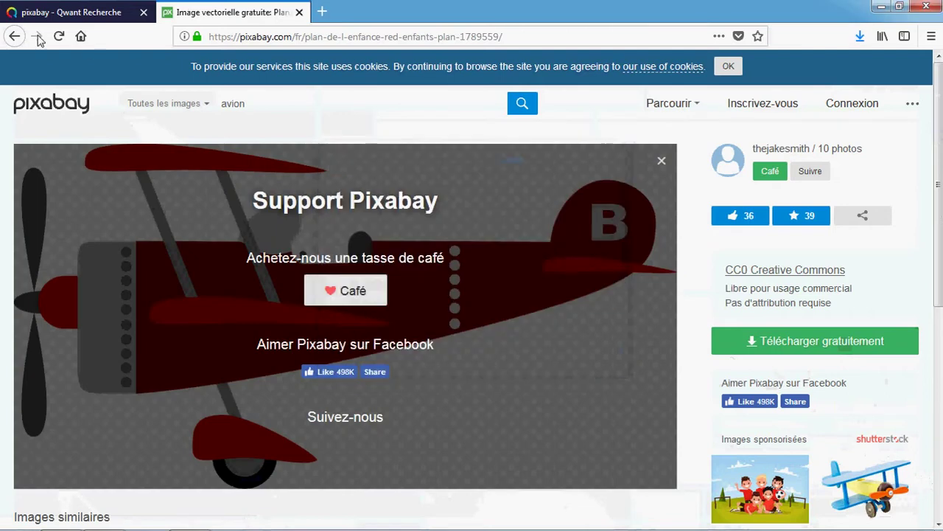
Return to the search results and search the illustrations for "mouton"
click(15, 37)
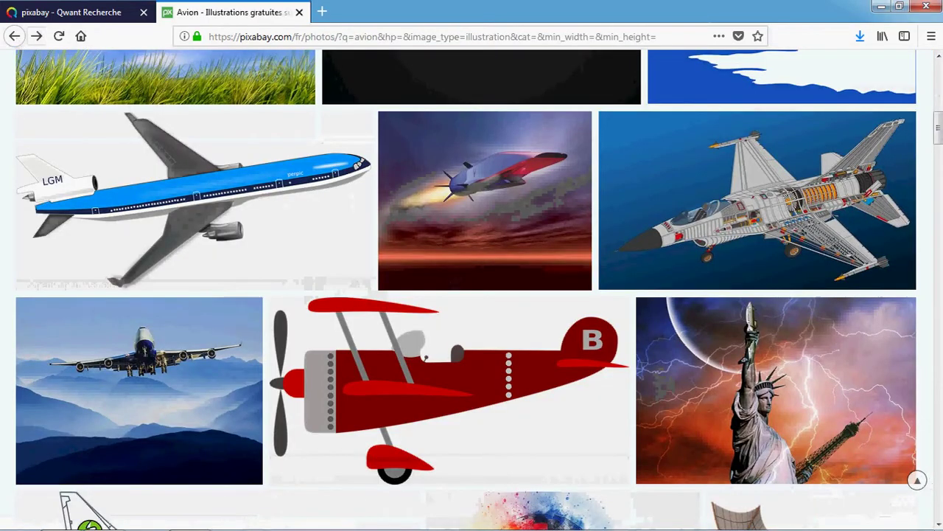
drag(938, 136, 939, 70)
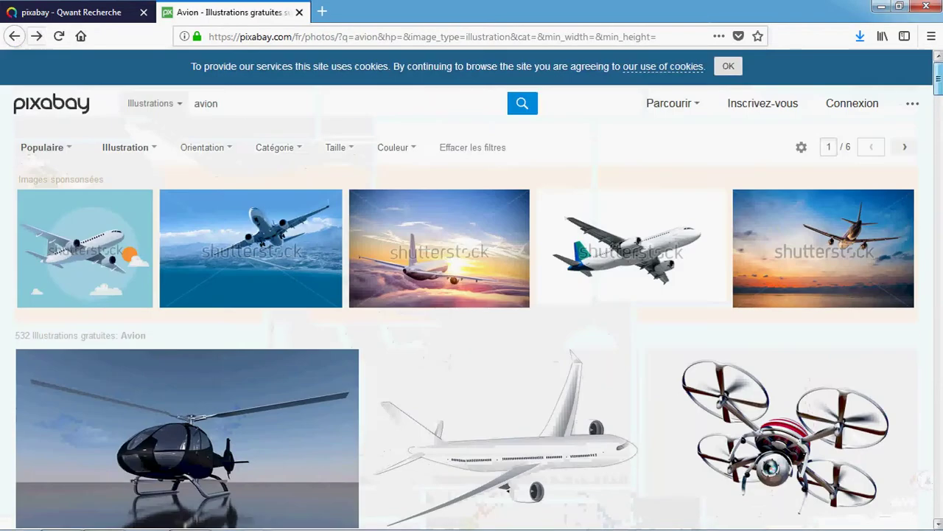
double_click(275, 101)
text(mou)
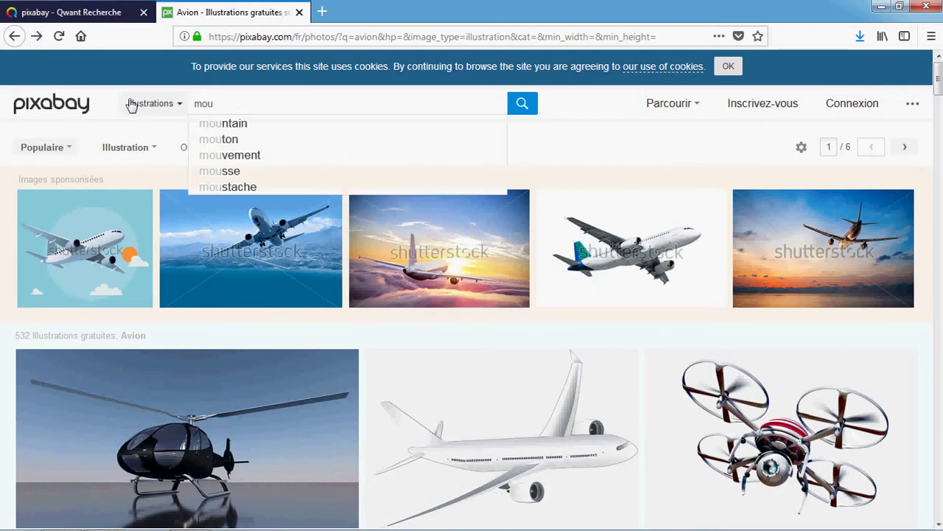
text(ton)
key(Return)
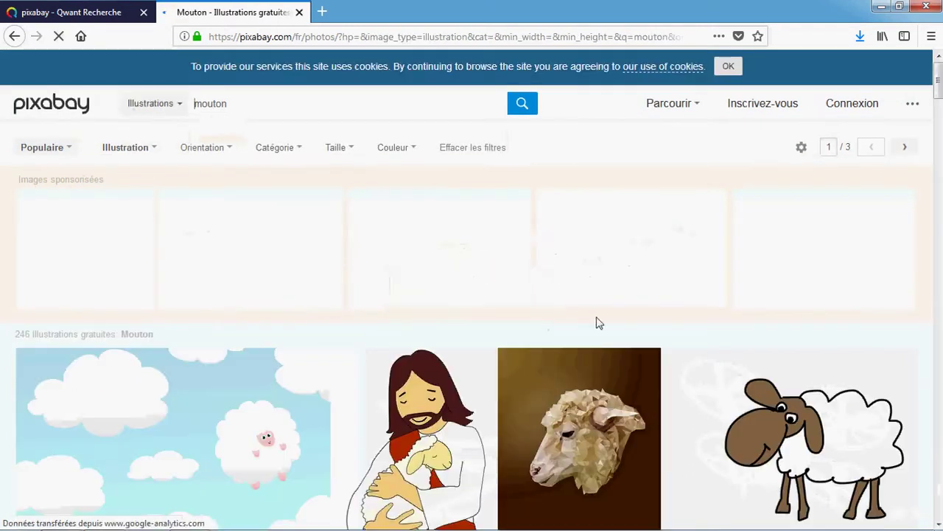
Download the cartoon sheep with the brown head as the 640×480 PNG and save the file
click(845, 483)
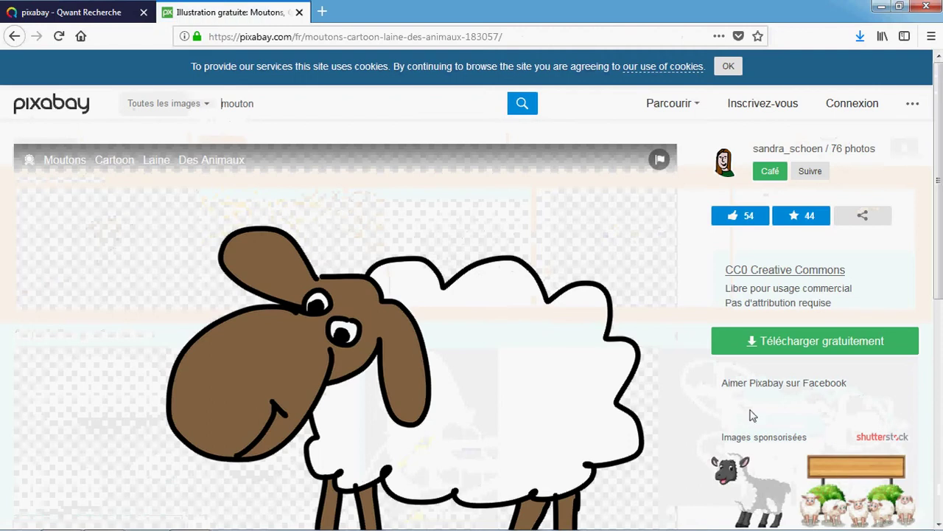
click(758, 350)
click(743, 380)
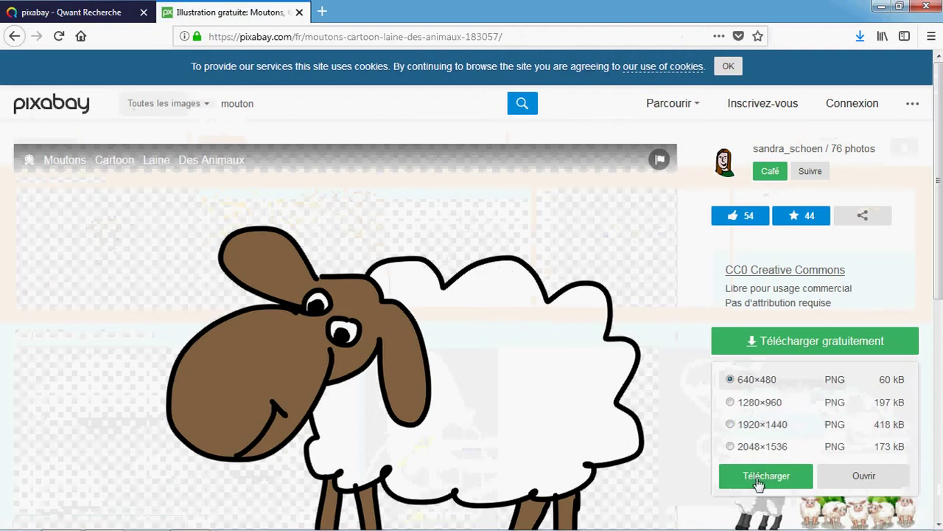
click(759, 483)
click(526, 350)
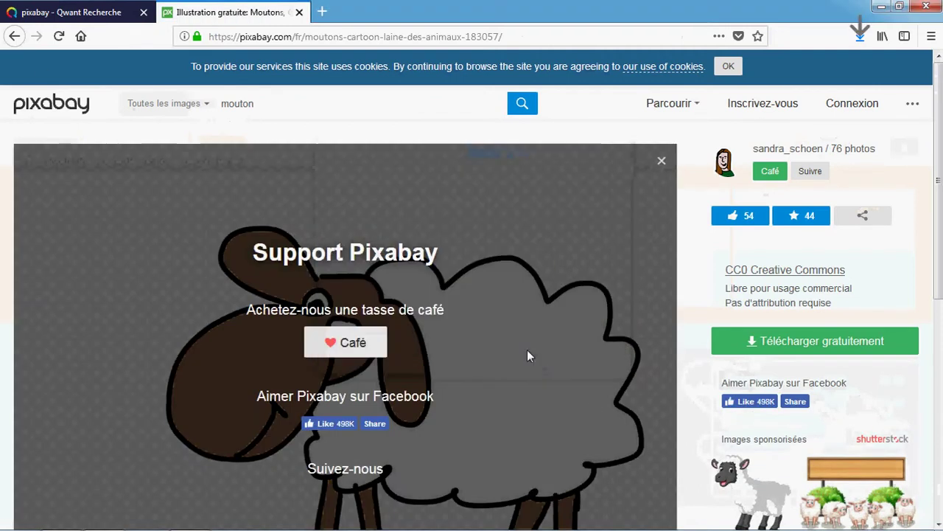
Return to the sheep results and search the illustrations for "enfant"
click(14, 37)
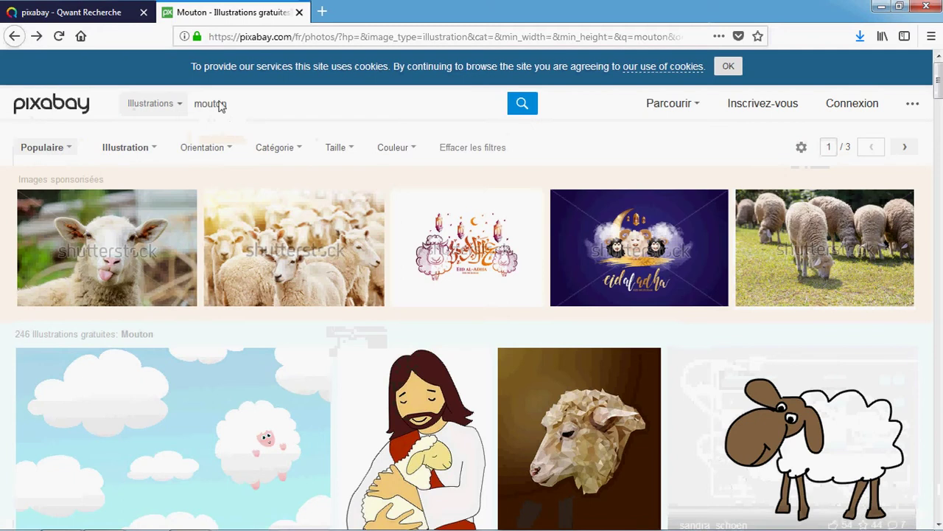
drag(251, 105, 136, 92)
text(en)
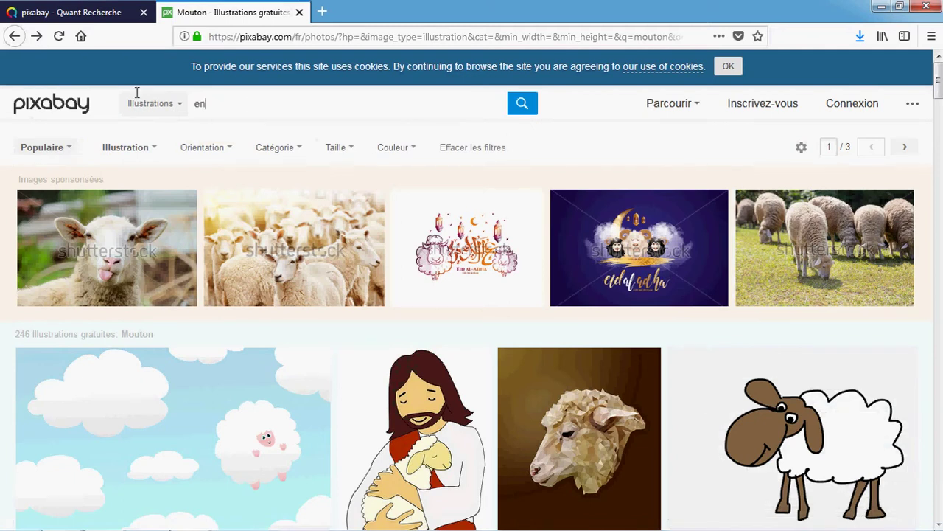
text(fant)
key(Return)
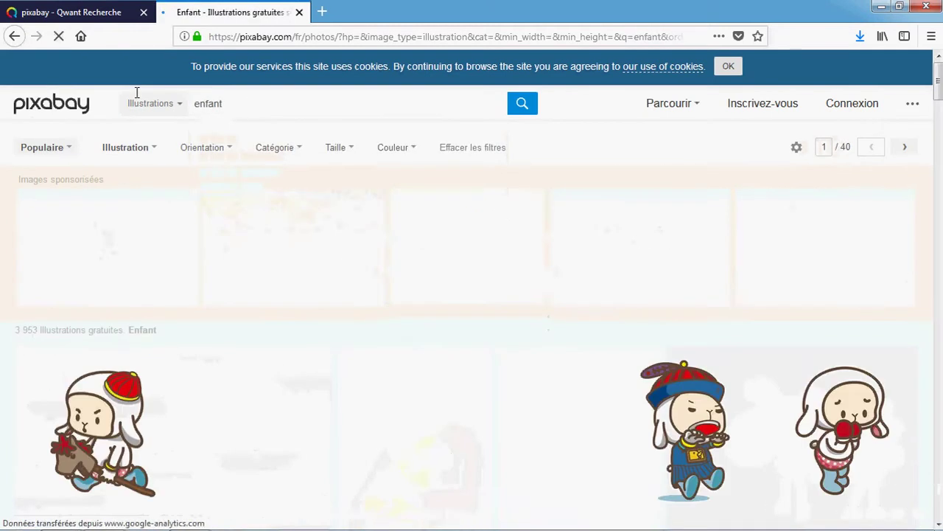
Download the cartoon character carrying a smiling sun as the 477×640 JPG and save the file
click(534, 439)
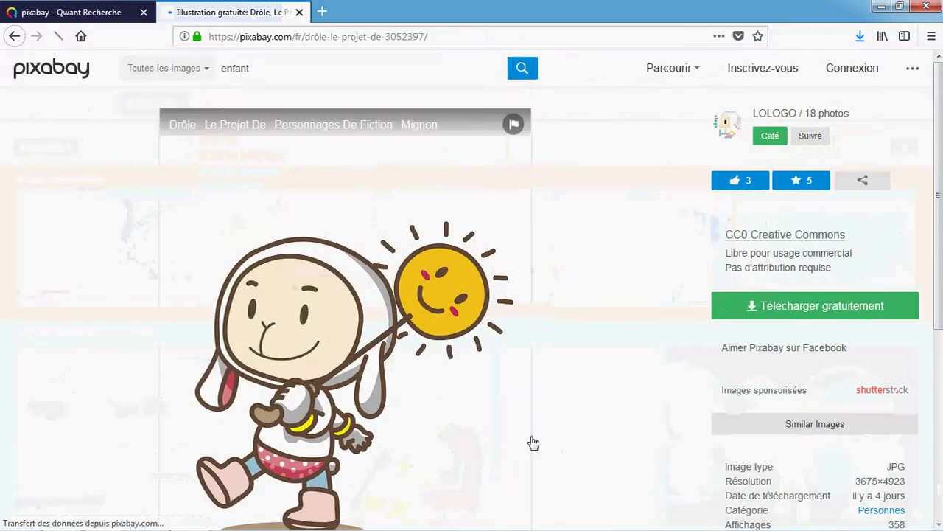
click(730, 345)
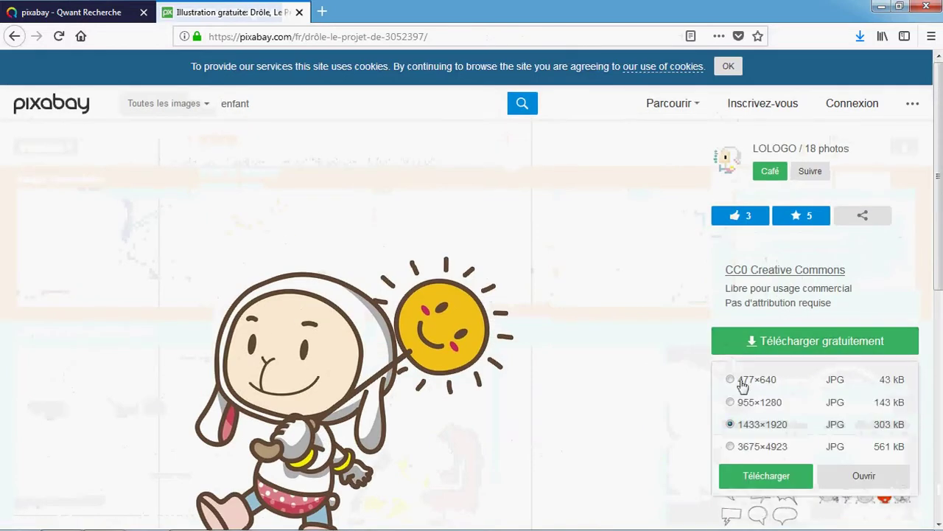
click(732, 379)
click(759, 475)
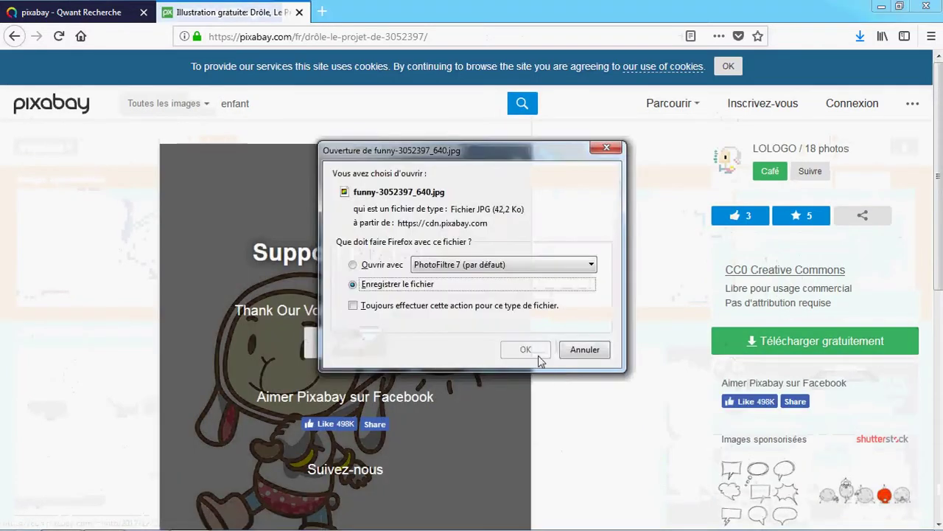
click(531, 352)
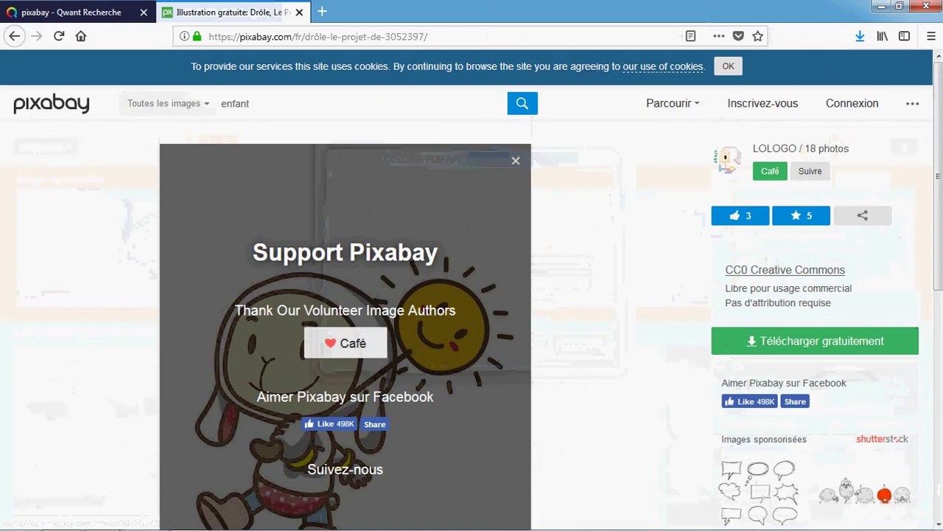
Leave the browser, start PhotoFiltre 7 from the desktop and open childrens-plane-1789559_640.png from the Bureau folder
click(107, 518)
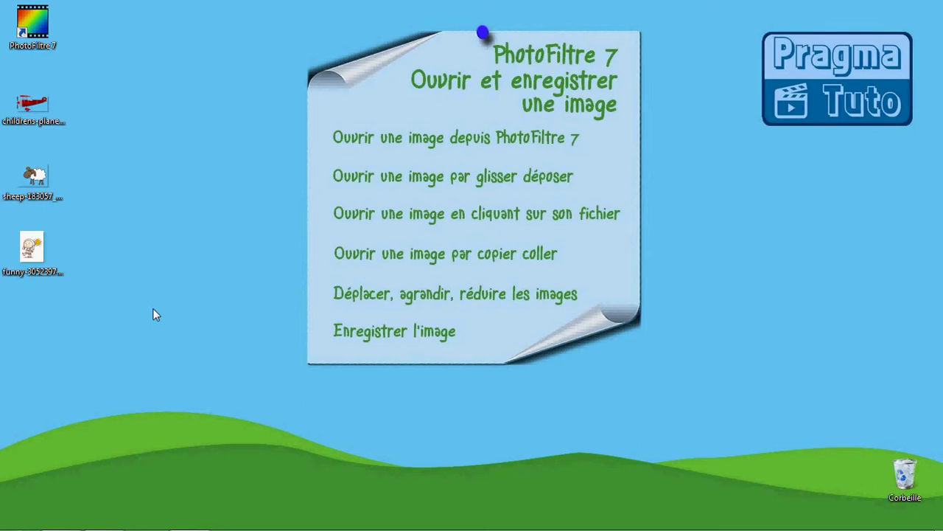
double_click(33, 32)
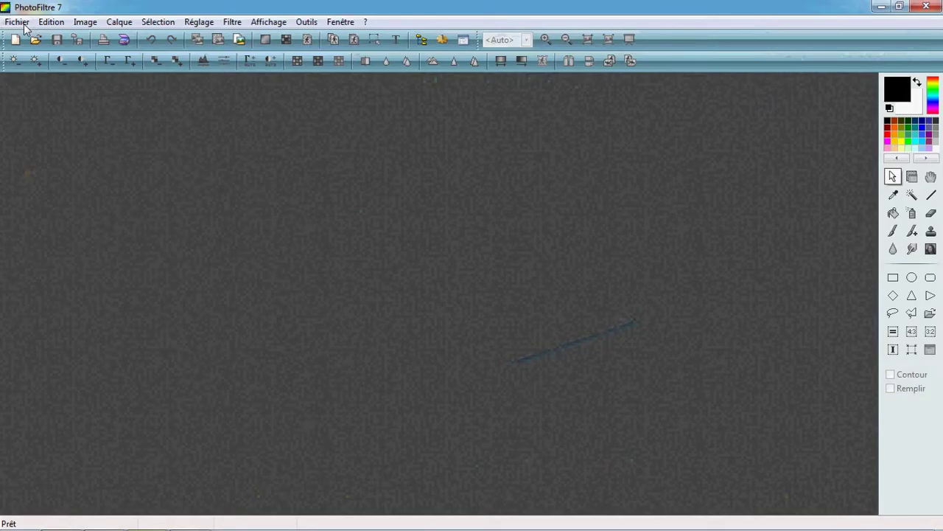
click(21, 22)
click(31, 52)
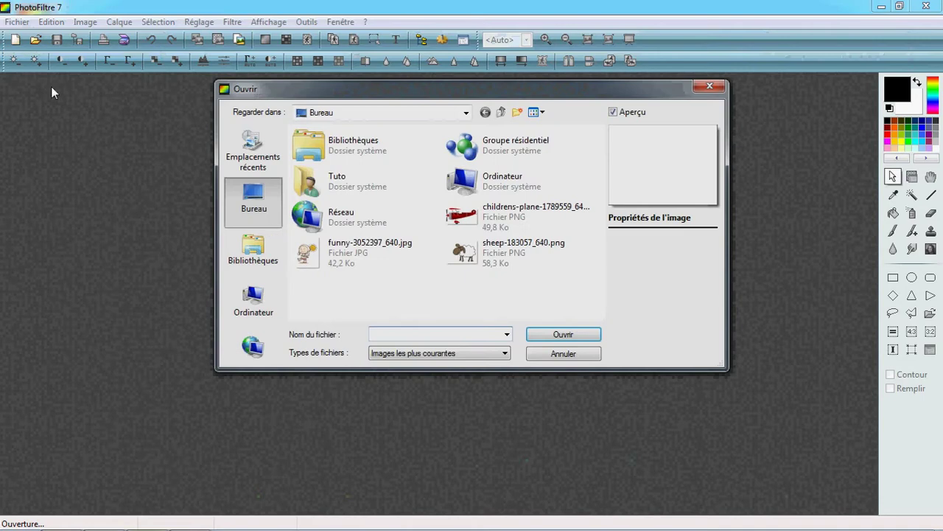
click(518, 213)
click(555, 337)
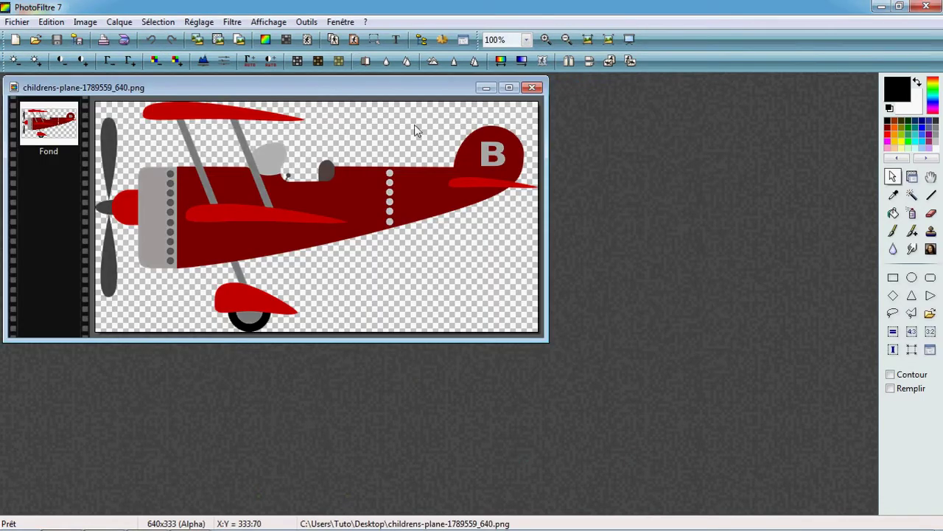
Move the plane's image window away from the workspace corner, and zoom the image in to 300% and out to 33%
drag(243, 87, 330, 108)
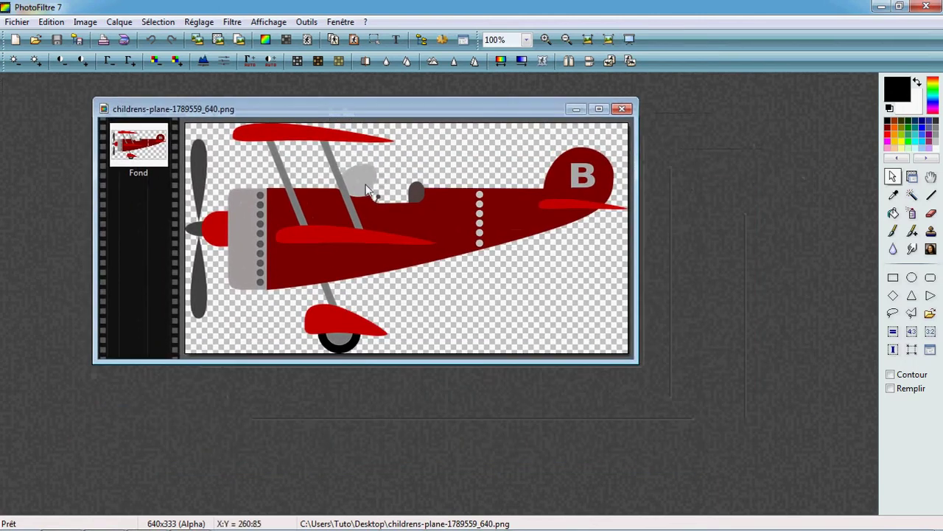
scroll(369, 194, up, 1)
scroll(385, 284, up, 1)
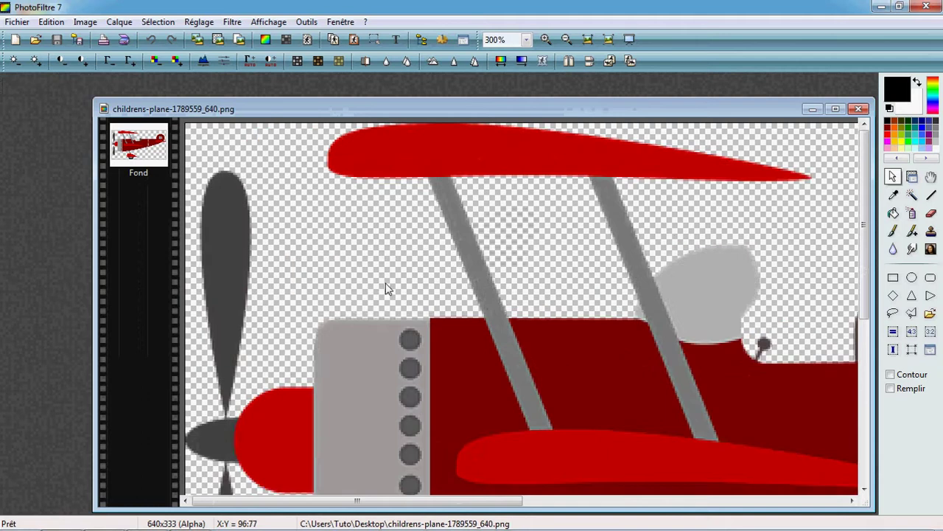
scroll(323, 258, down, 1)
scroll(323, 257, down, 5)
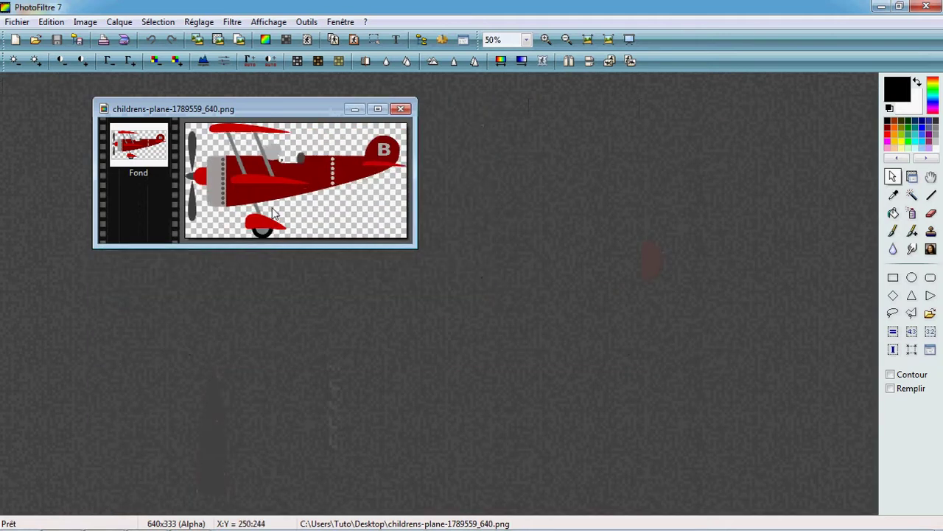
scroll(272, 214, down, 1)
Set the plane image's zoom to the preset 50% and return it to 100%
click(525, 39)
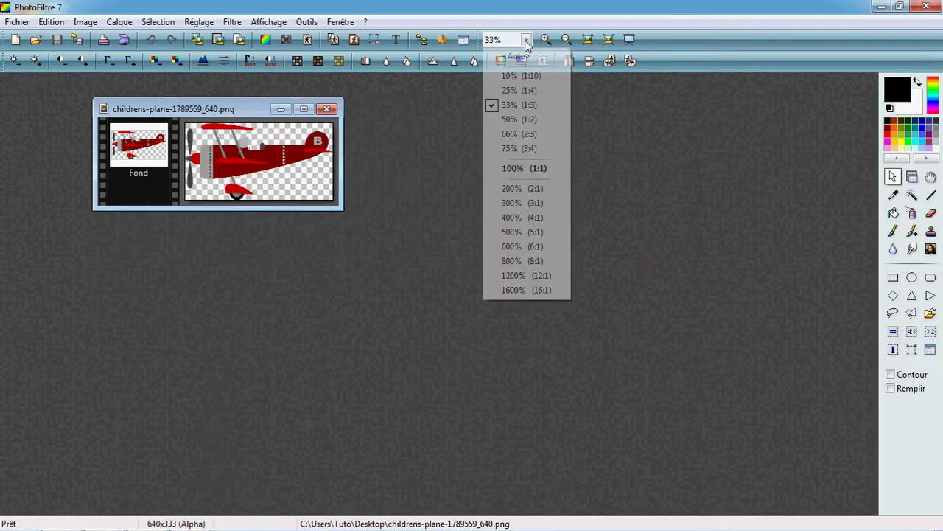
click(510, 119)
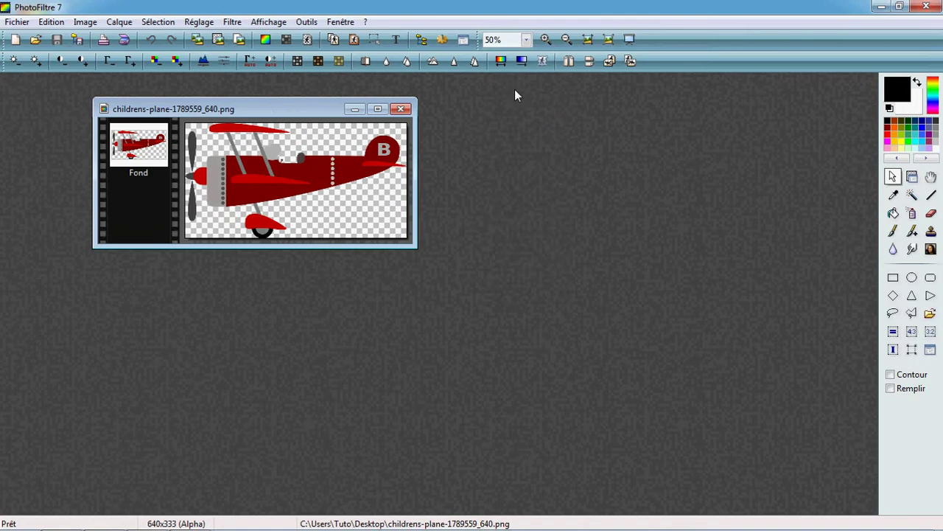
click(526, 39)
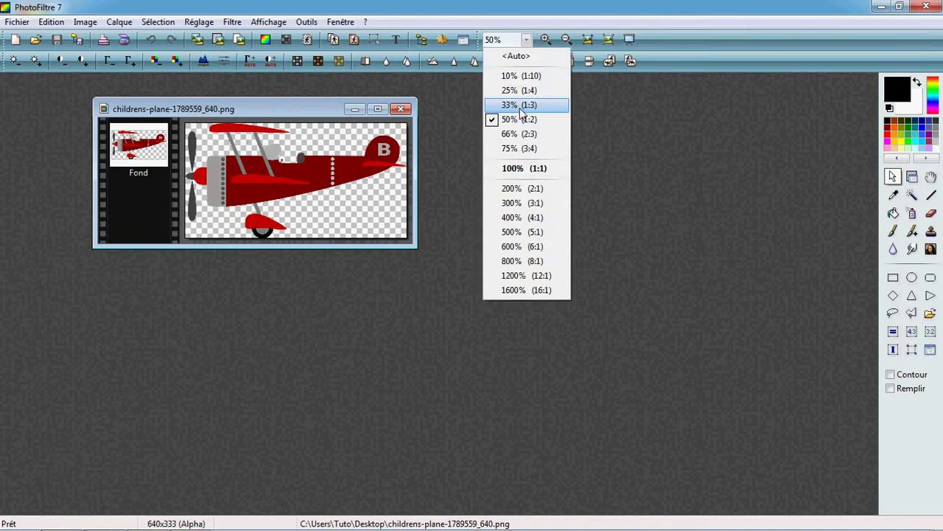
click(512, 171)
Minimise the plane's image window, maximise it and restore it to a floating window
click(577, 109)
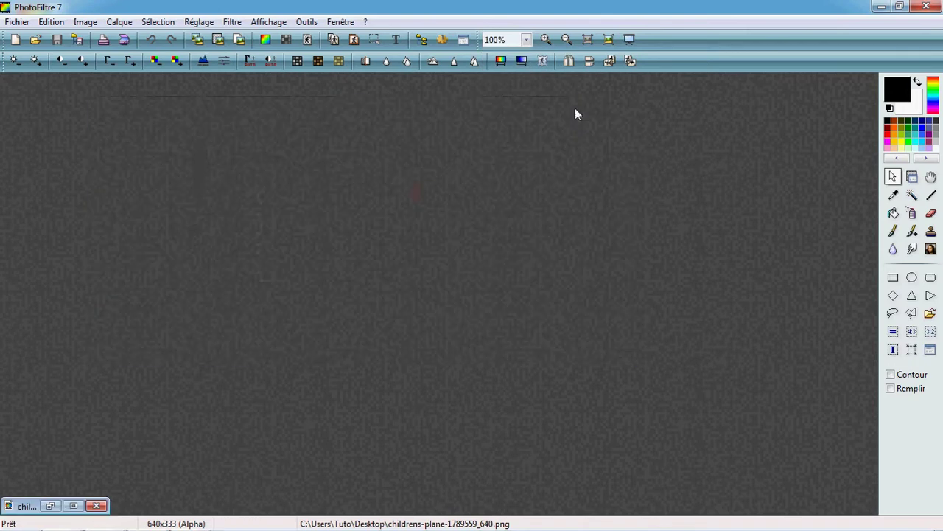
click(73, 506)
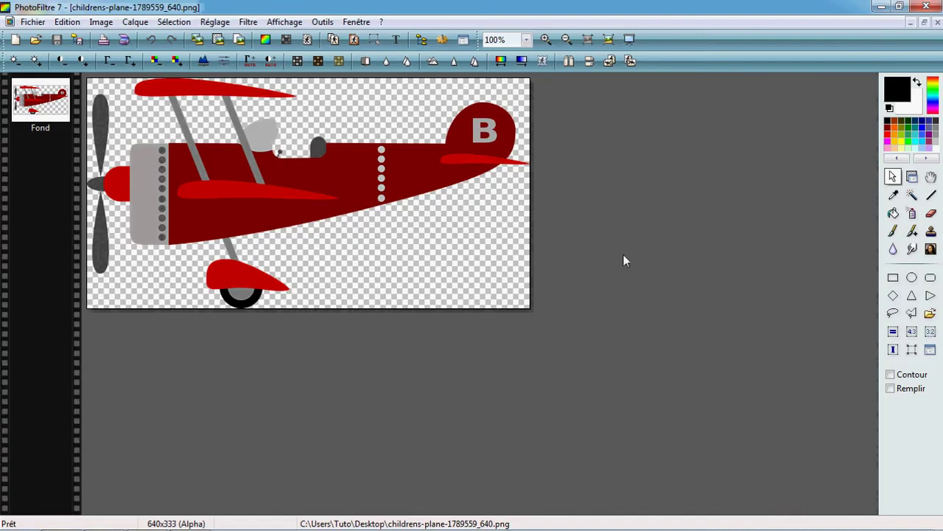
click(925, 24)
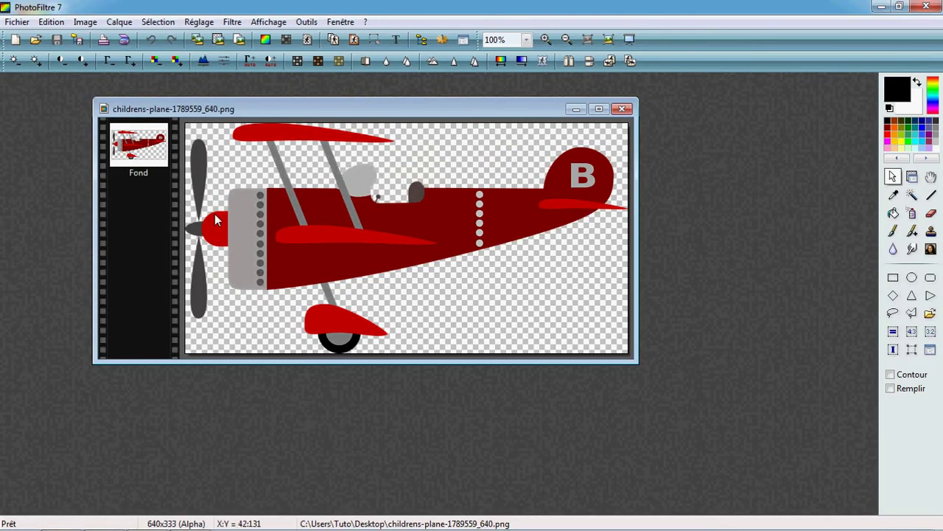
Open funny-3052397_640.jpg from the Bureau folder, zoom it out to 33% and place its window over the plane's tail
click(36, 40)
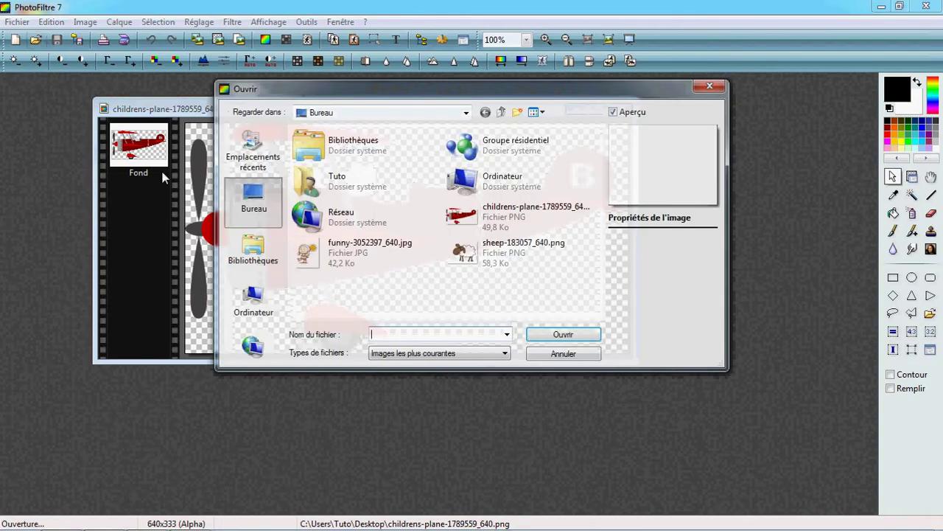
click(373, 258)
click(562, 334)
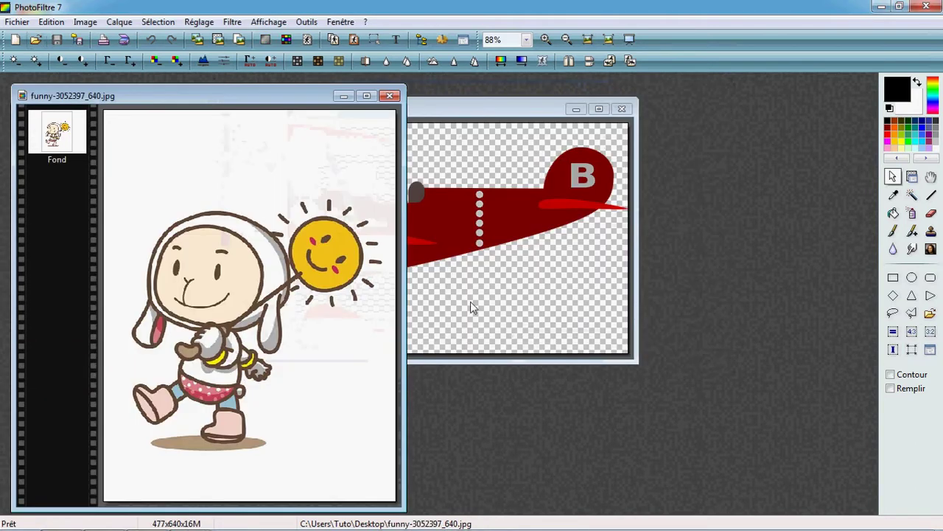
scroll(242, 192, down, 4)
drag(133, 101, 722, 150)
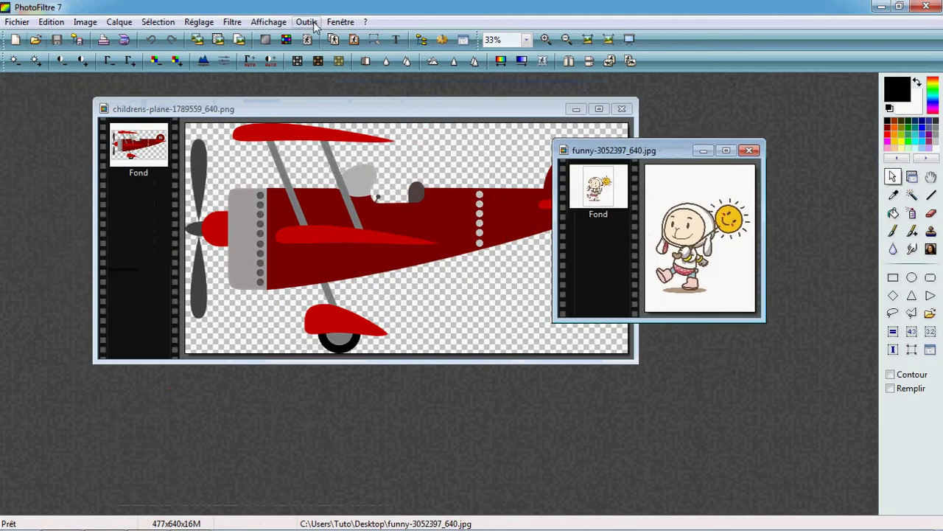
Show the image explorer, load the folder's images into it and open the sheep picture from its thumbnails
click(308, 22)
click(319, 37)
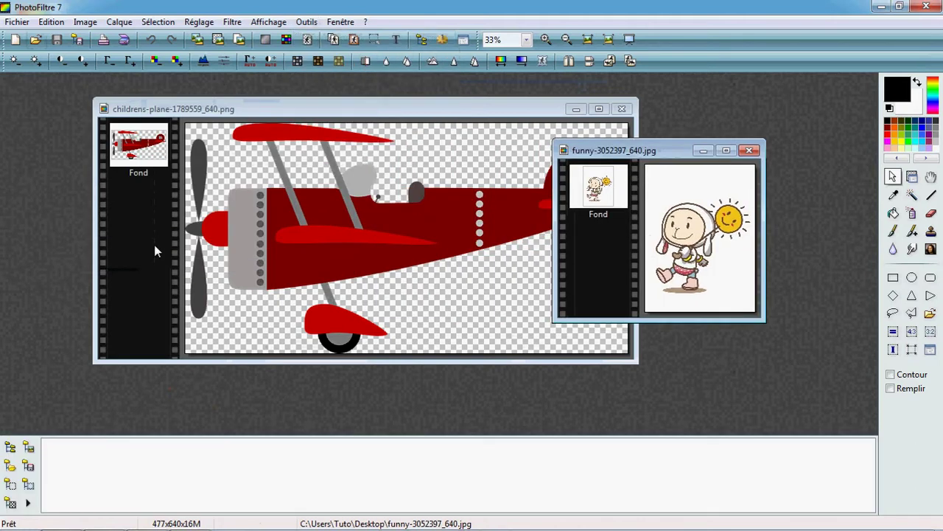
click(10, 466)
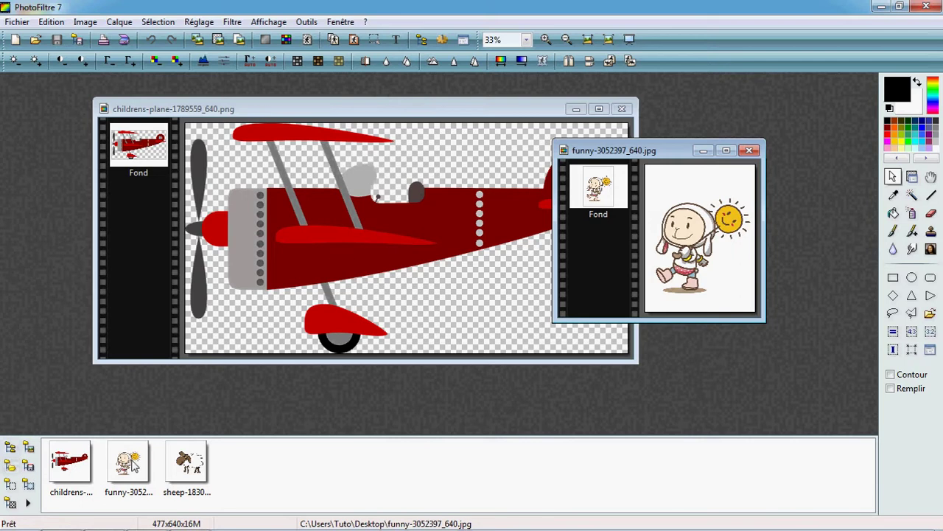
double_click(189, 465)
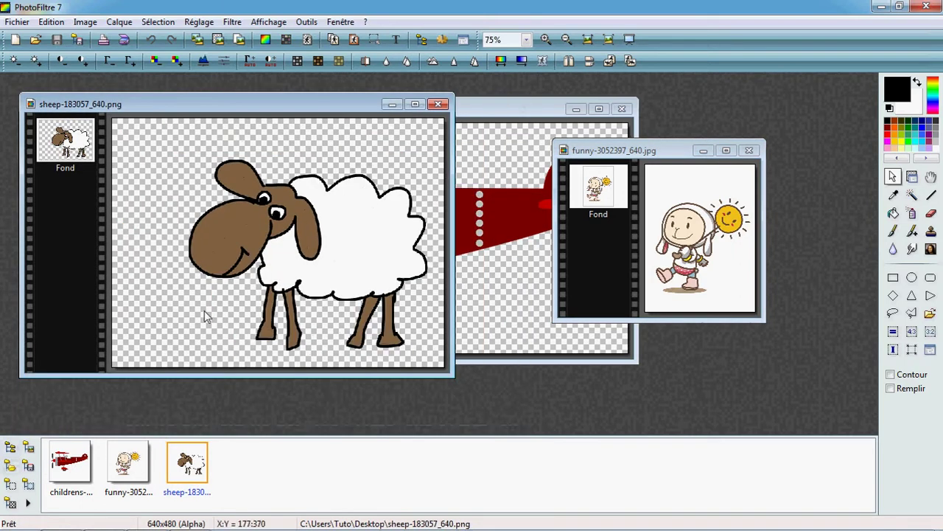
Hide the image explorer and close PhotoFiltre 7 with all its open images
click(306, 22)
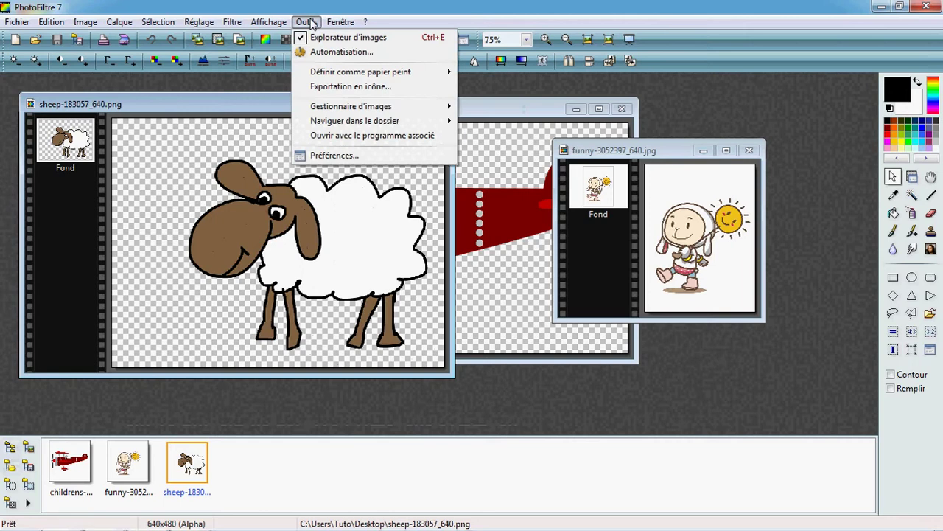
click(318, 38)
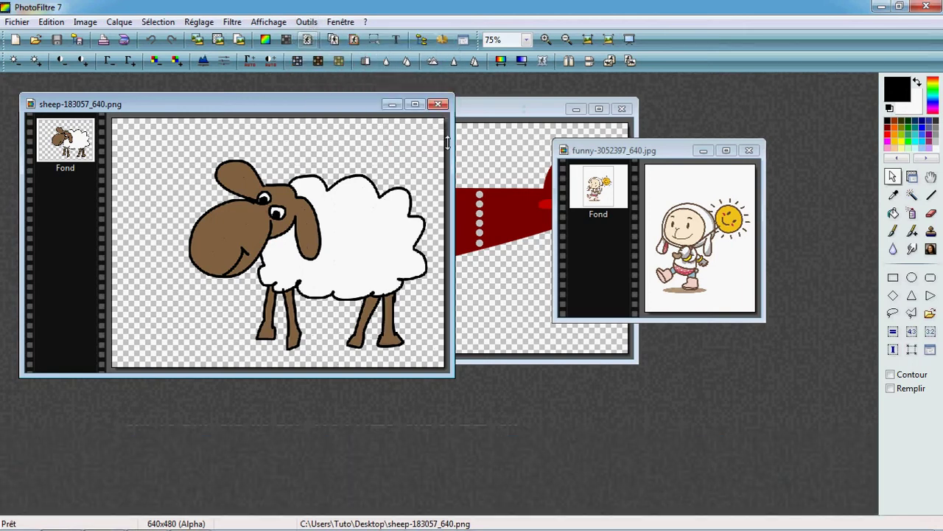
click(926, 7)
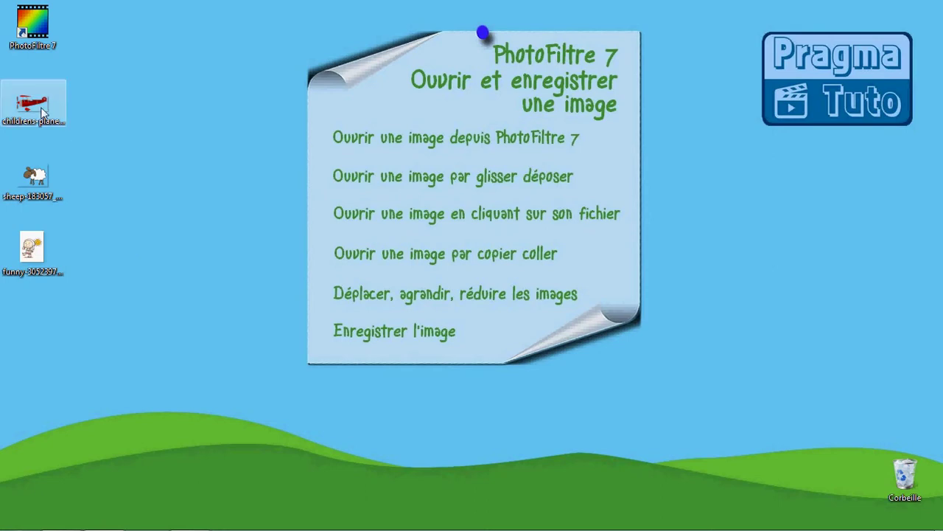
Open the children's plane file on the PhotoFiltre 7 desktop shortcut and zoom the image out to 75%
drag(42, 112, 36, 38)
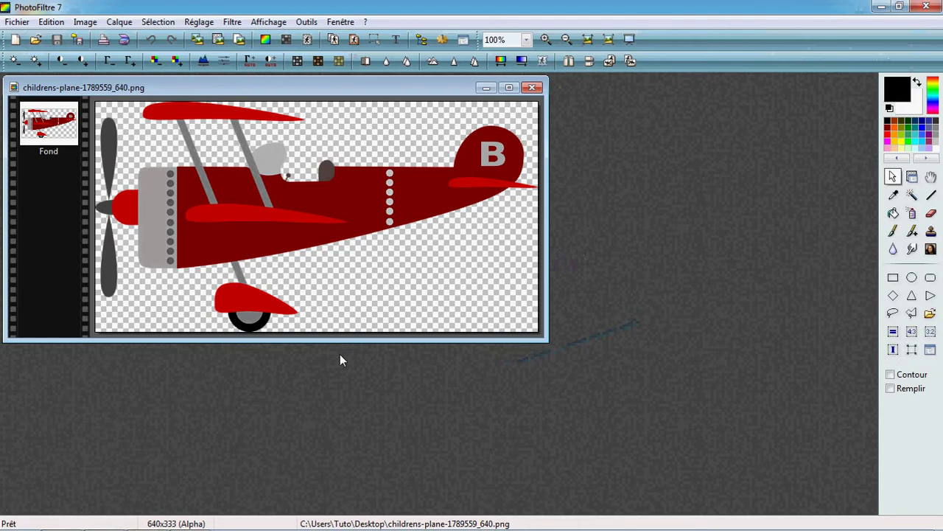
scroll(340, 354, up, 1)
scroll(340, 354, down, 3)
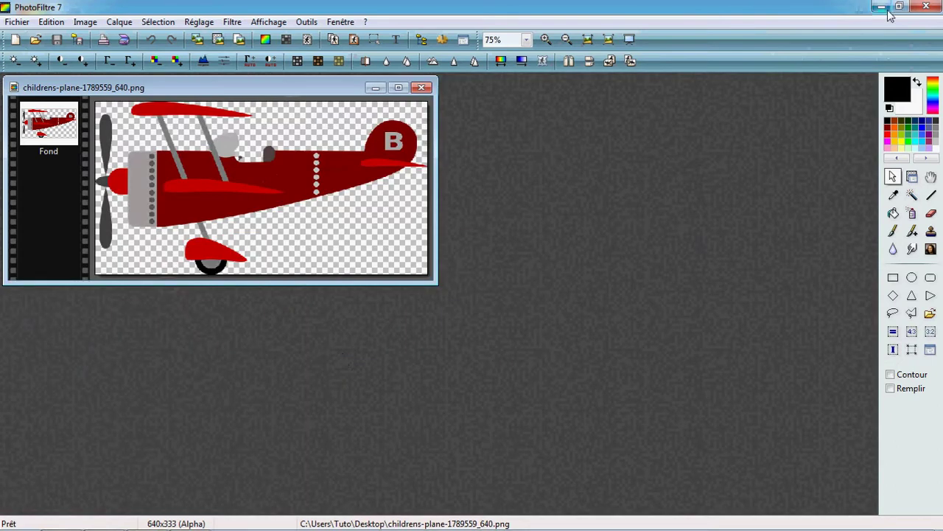
Minimise PhotoFiltre 7, open sheep-183057_640.png from the desktop in the running program and zoom it out to 50%
click(881, 7)
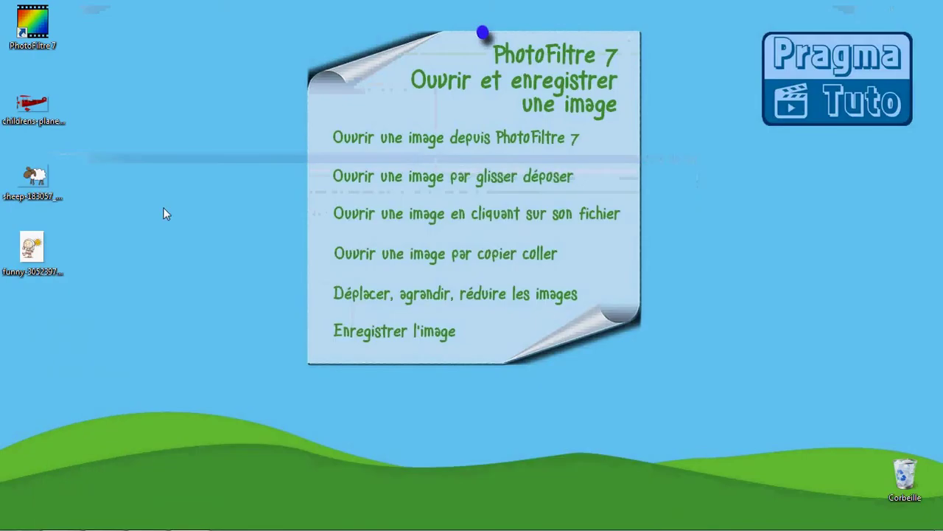
drag(33, 177, 194, 432)
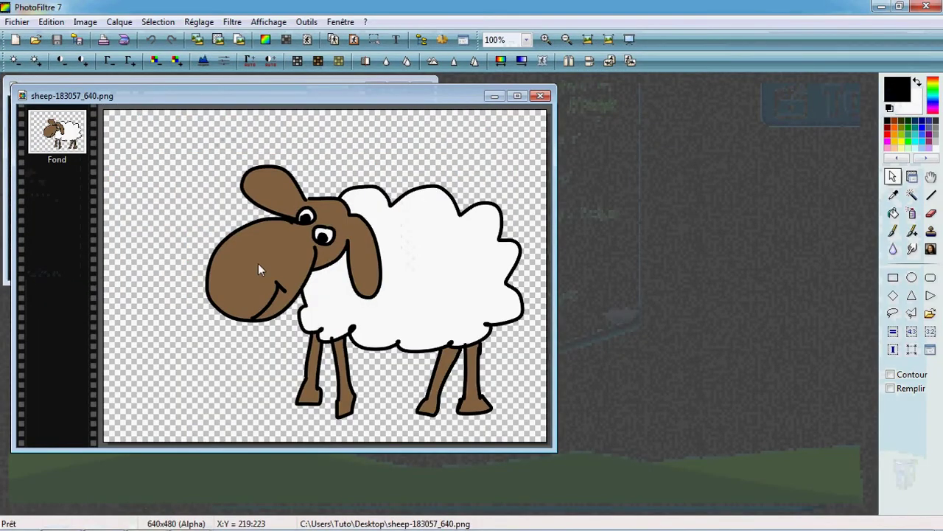
key(ctrl+minus)
Maximise the sheep's image window, restore it to a floating window and move it beside the plane's image
double_click(187, 96)
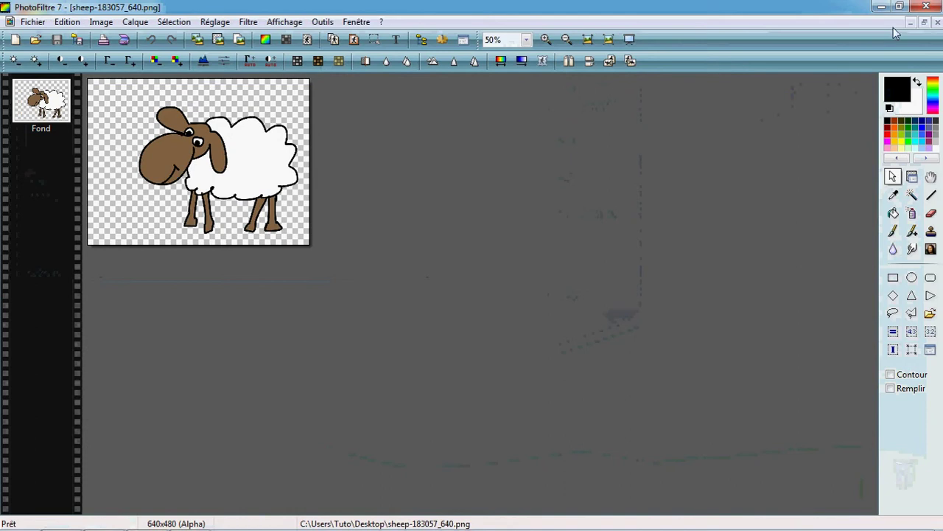
click(925, 23)
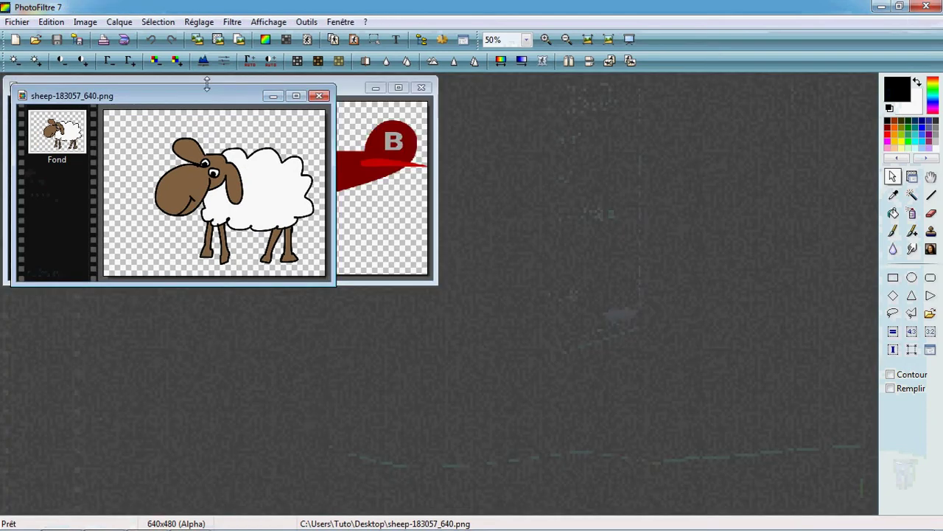
drag(189, 92, 574, 147)
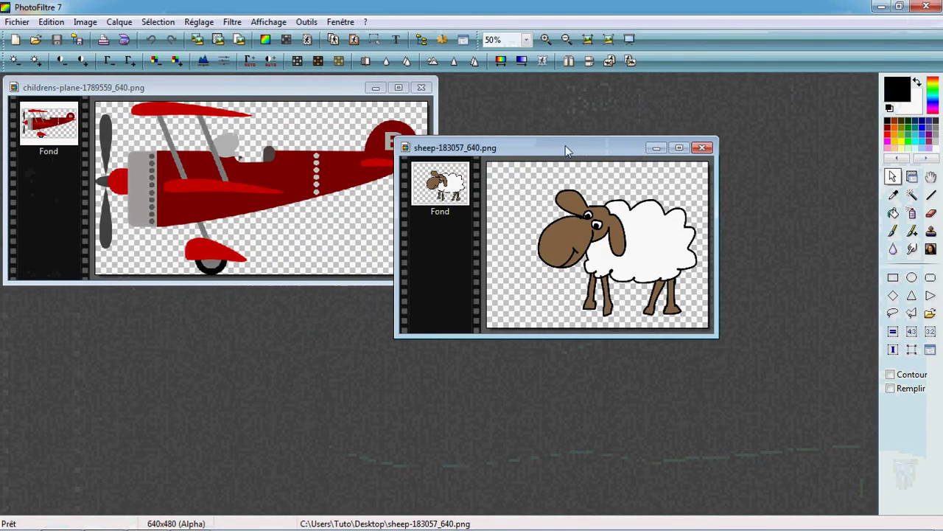
Minimise PhotoFiltre 7, open the desktop file funny-3052397_640.jpg with PhotoFiltre 7, and spread the funny and sheep image windows apart
click(880, 7)
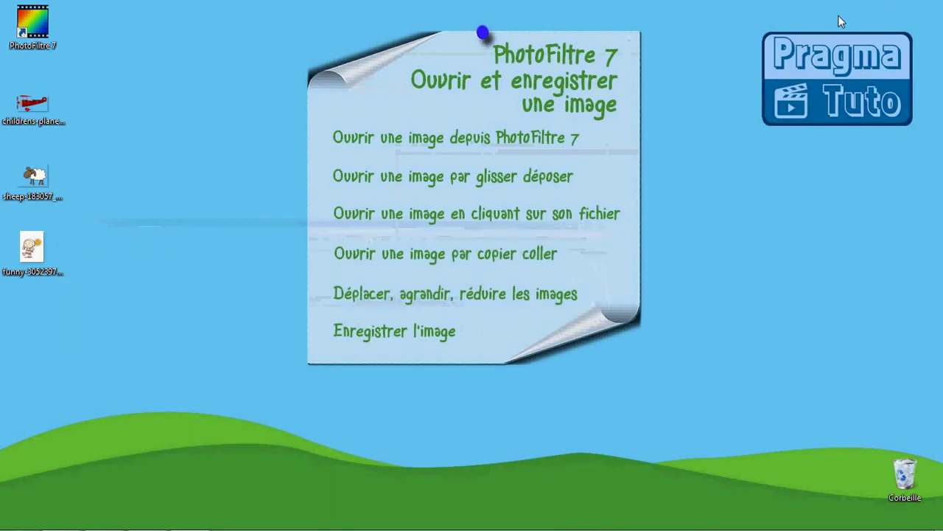
right_click(24, 254)
mouse_move(56, 274)
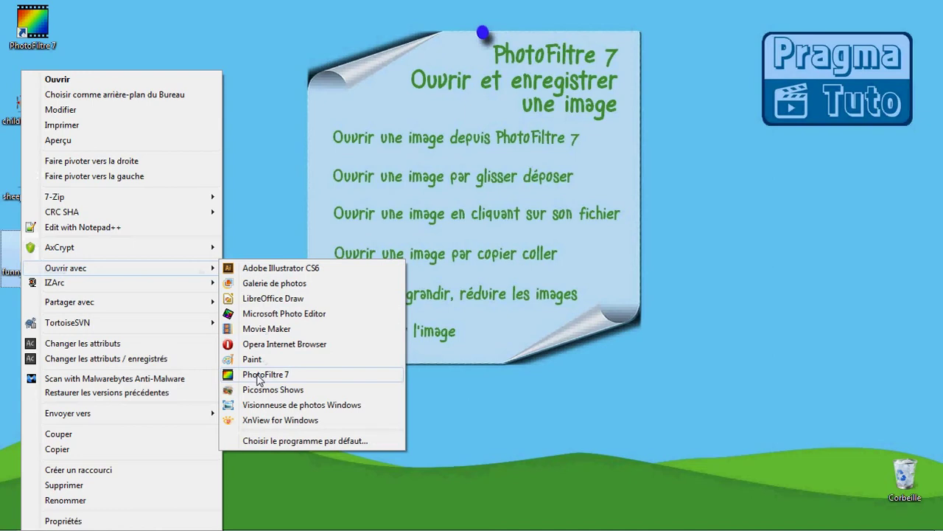
click(258, 376)
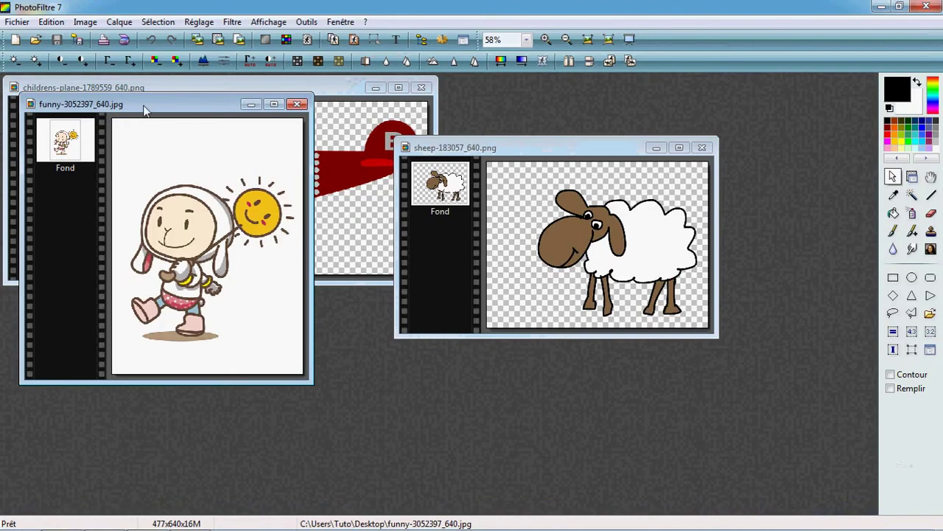
drag(144, 109, 356, 207)
drag(477, 145, 559, 140)
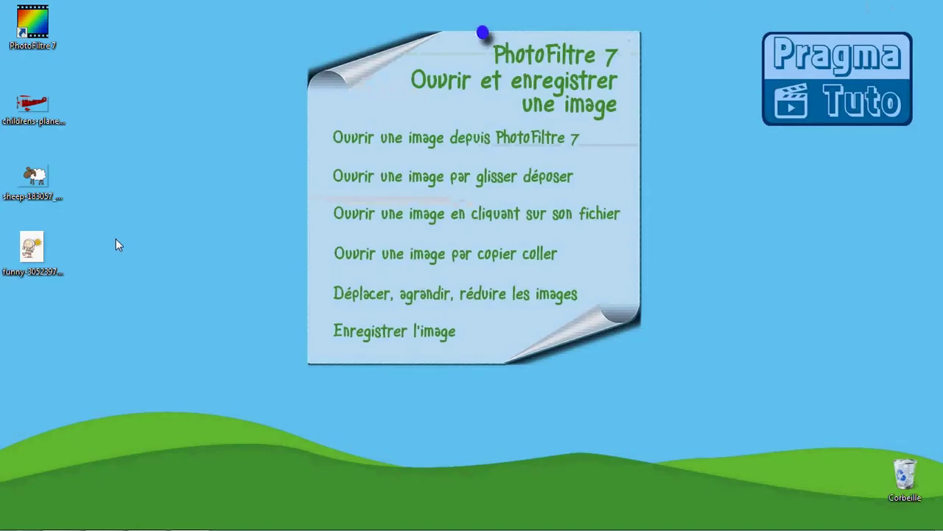
right_click(32, 249)
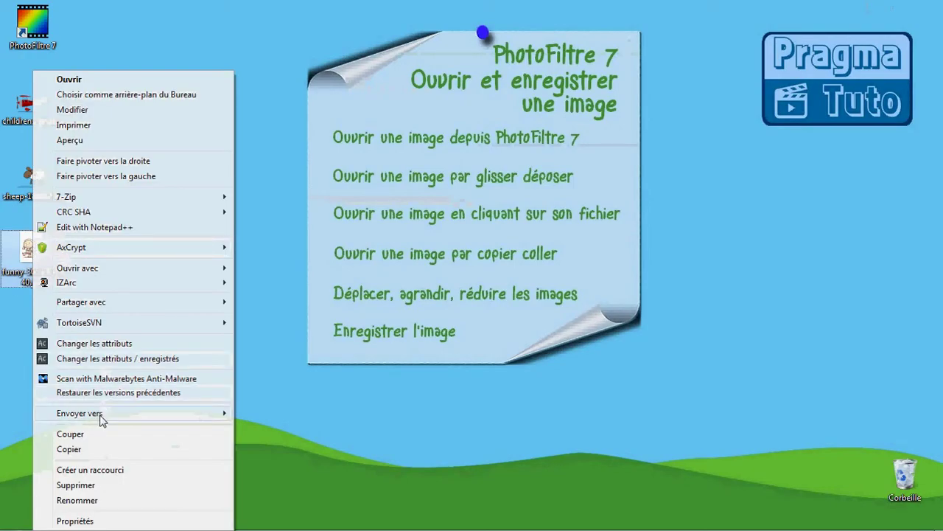
mouse_move(90, 271)
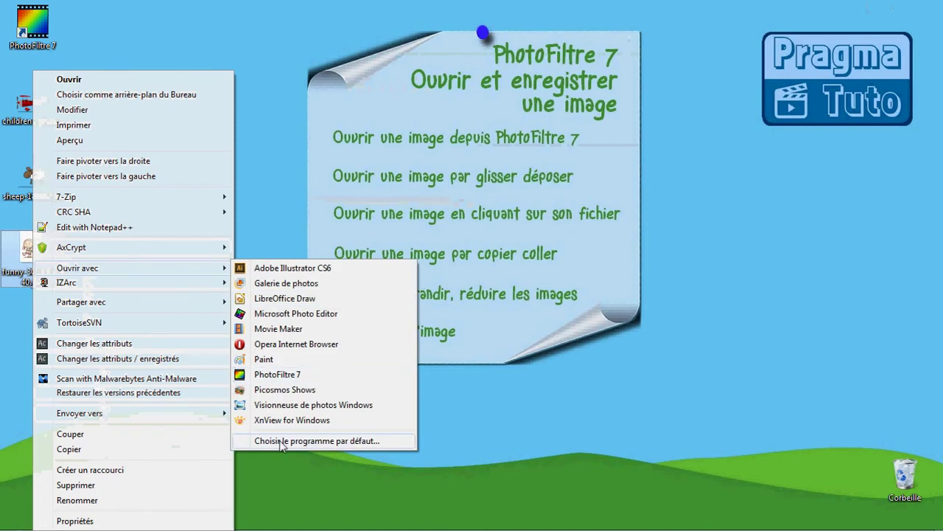
click(265, 209)
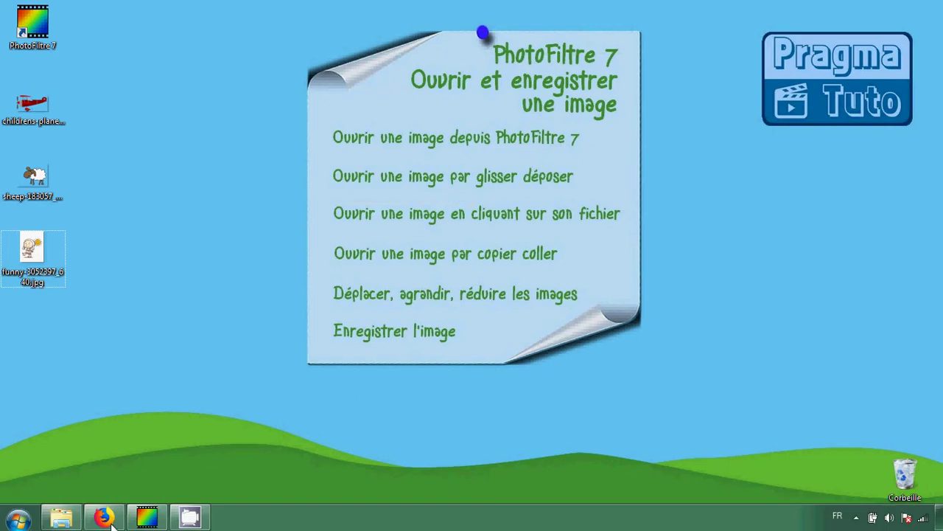
Switch to Firefox, return to Pixabay's enfant illustration results and copy the picture of the character holding the smiling sun
click(104, 517)
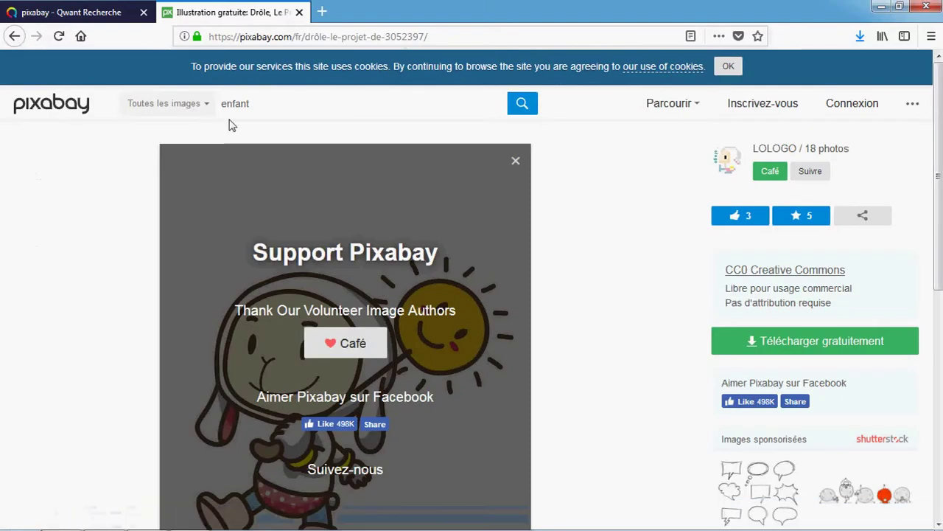
click(15, 37)
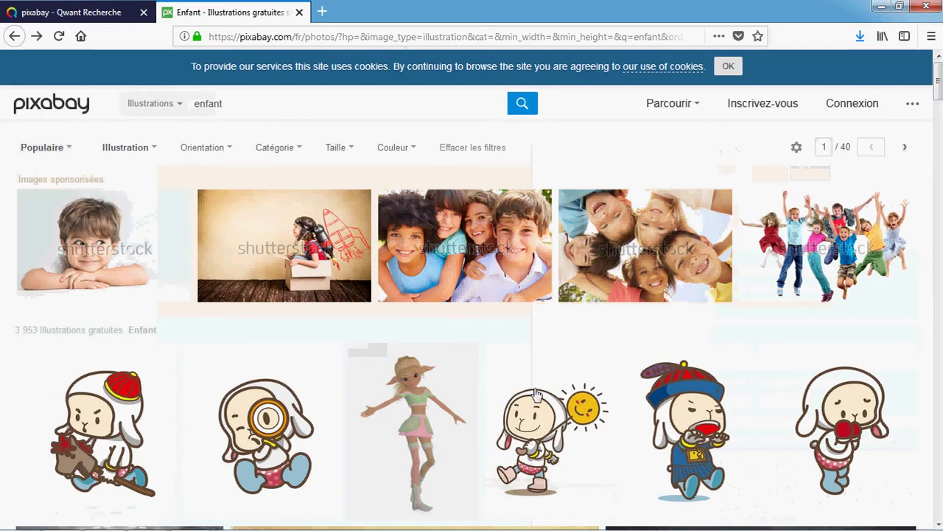
right_click(547, 418)
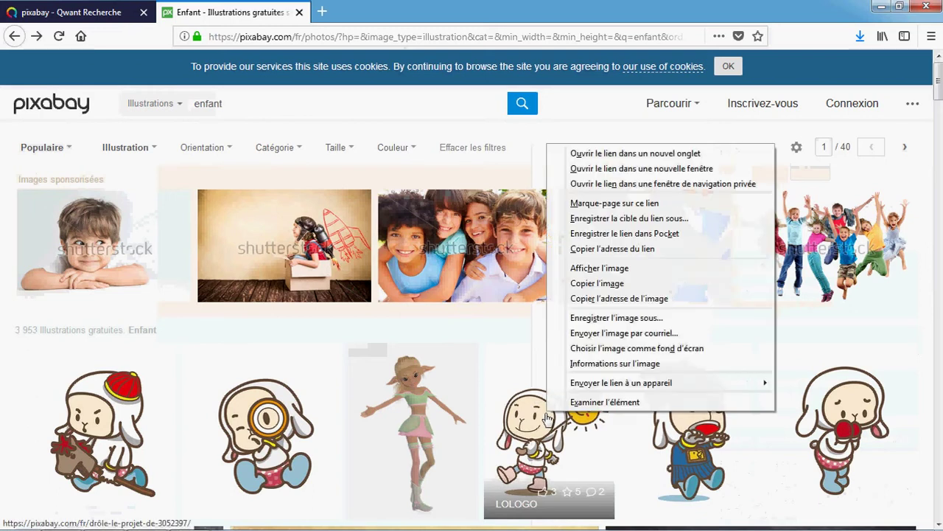
click(595, 290)
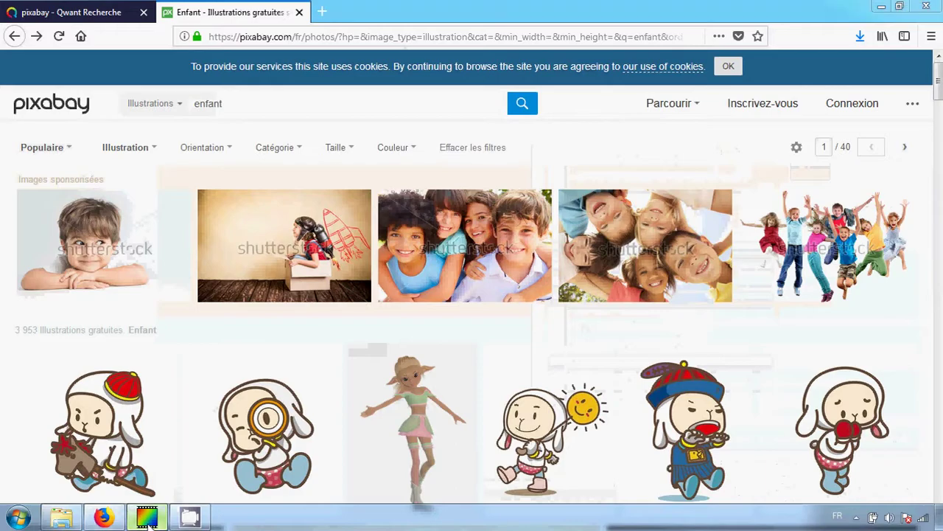
Switch back to PhotoFiltre 7, paste the copied picture as a new image and move its window over the sheep's image
click(148, 518)
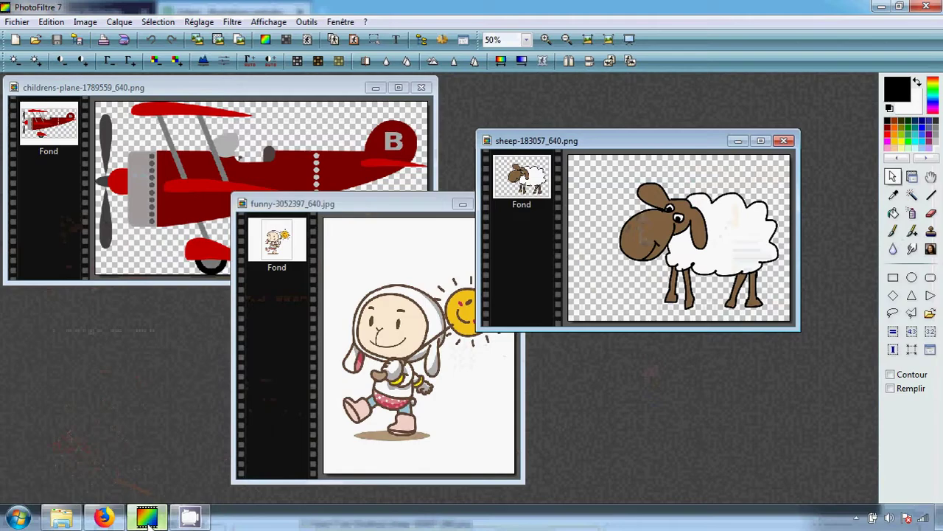
right_click(118, 320)
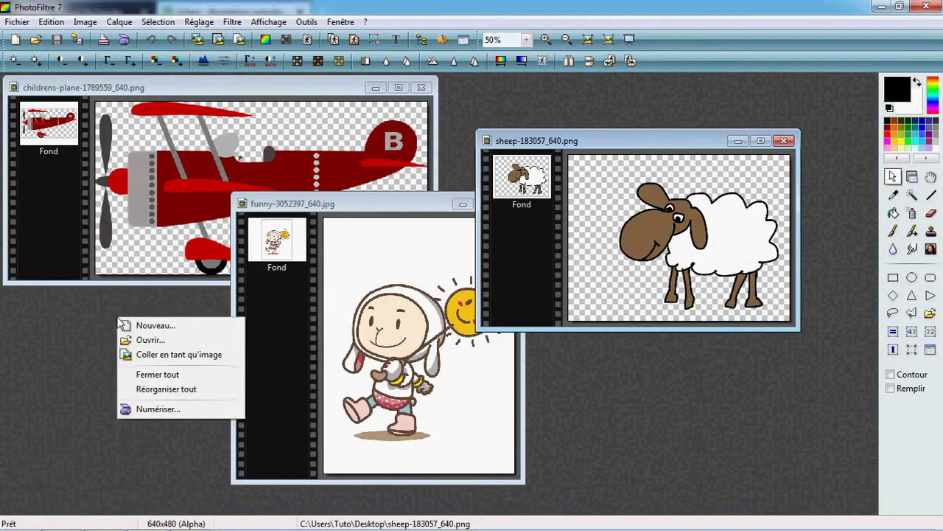
click(174, 354)
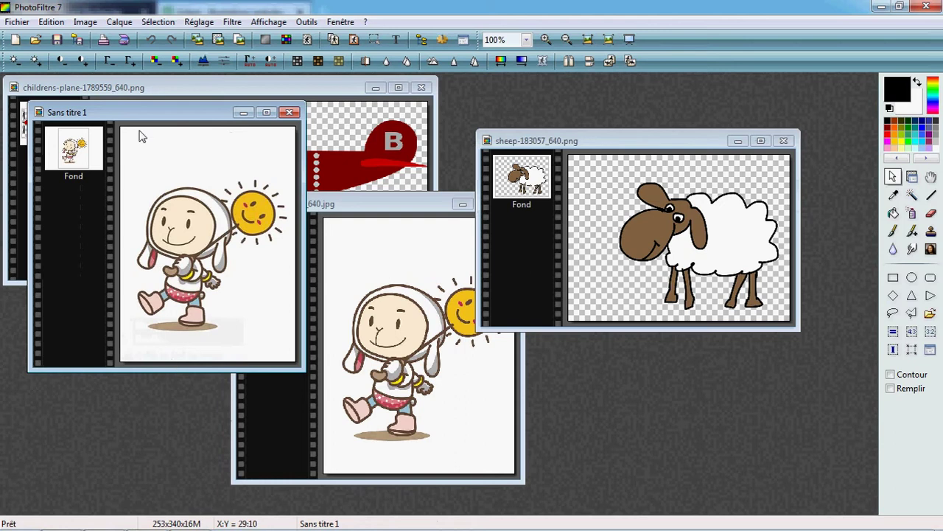
drag(135, 114, 530, 193)
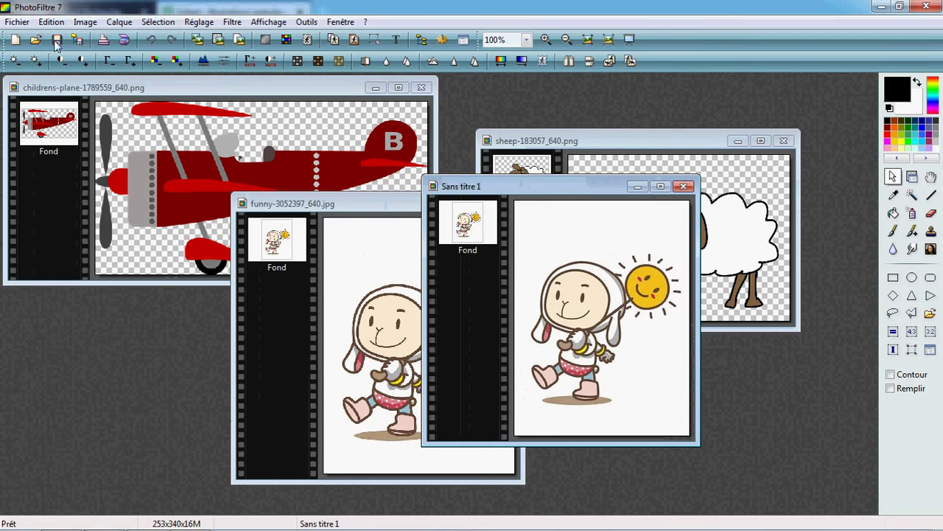
Explore the GIF, JPEG, PNG and PhotoFiltre file types offered for saving the pasted image under a new name, and leave without saving
click(17, 22)
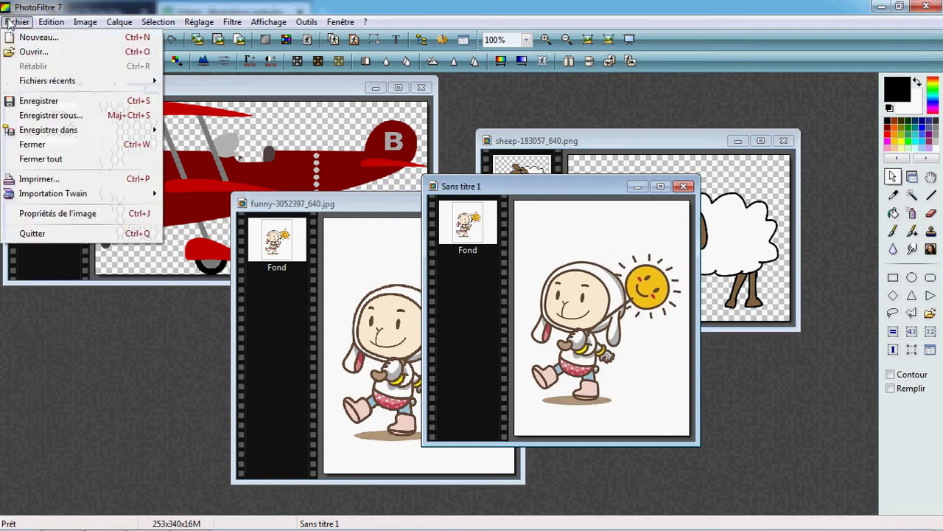
click(40, 117)
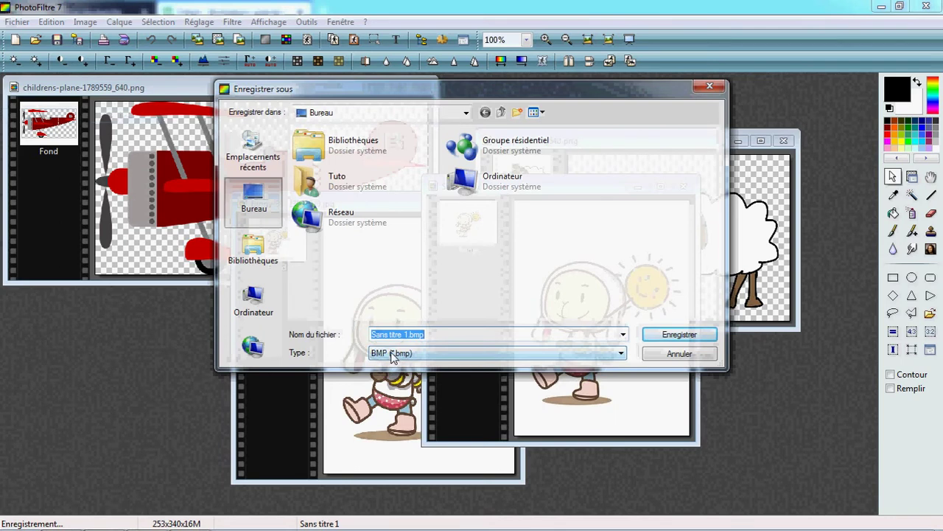
click(393, 356)
click(394, 373)
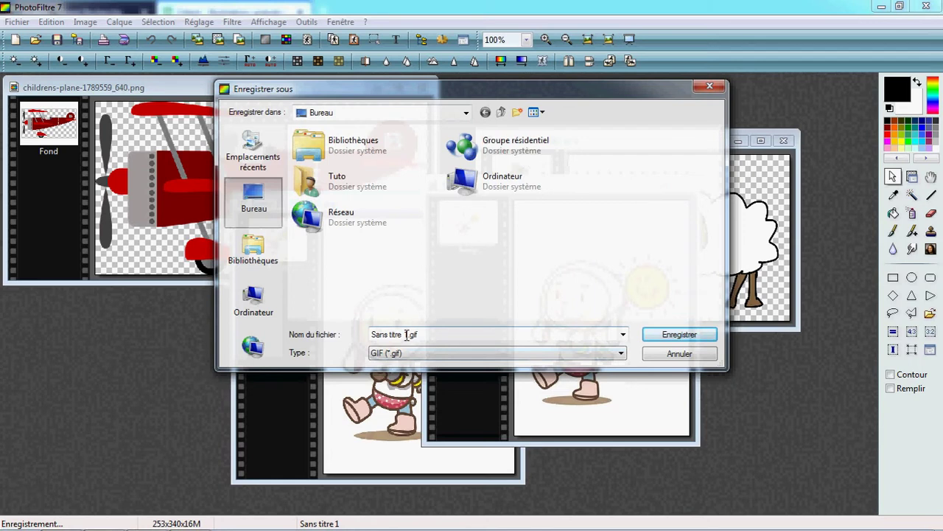
click(404, 354)
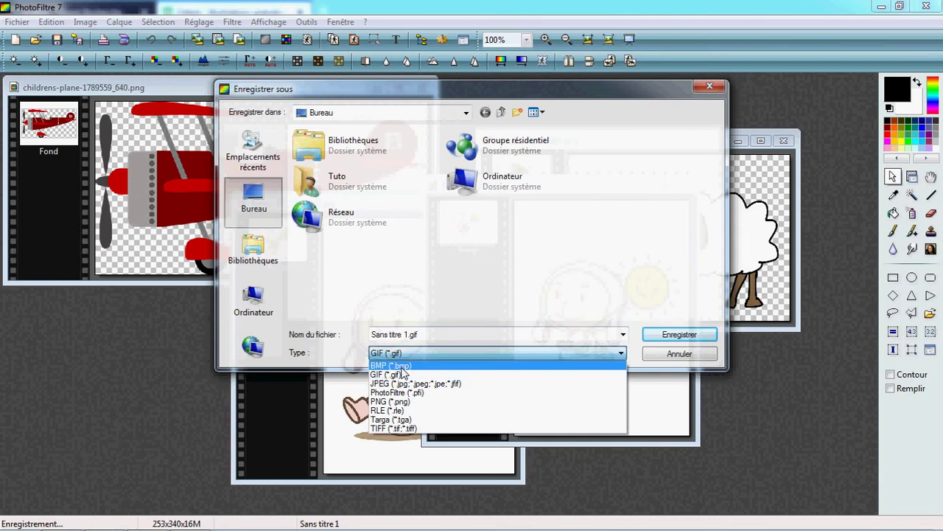
click(400, 383)
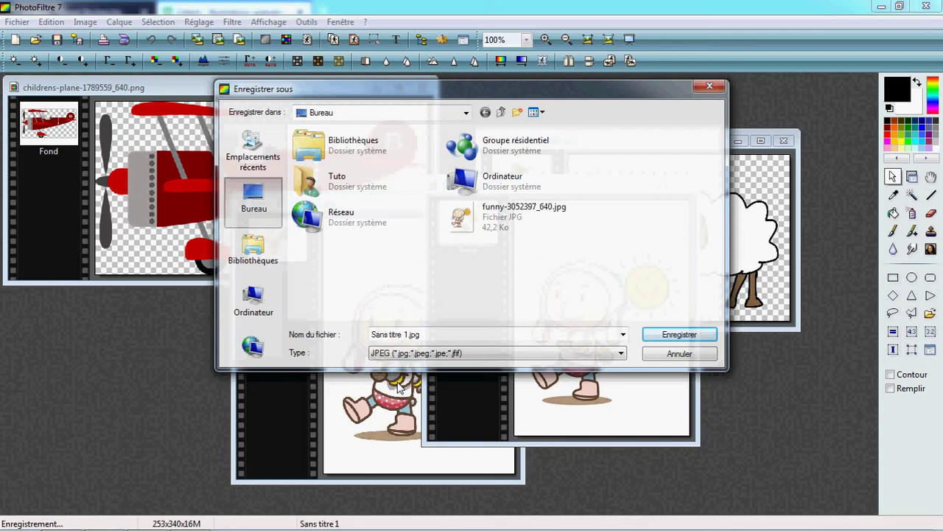
click(431, 353)
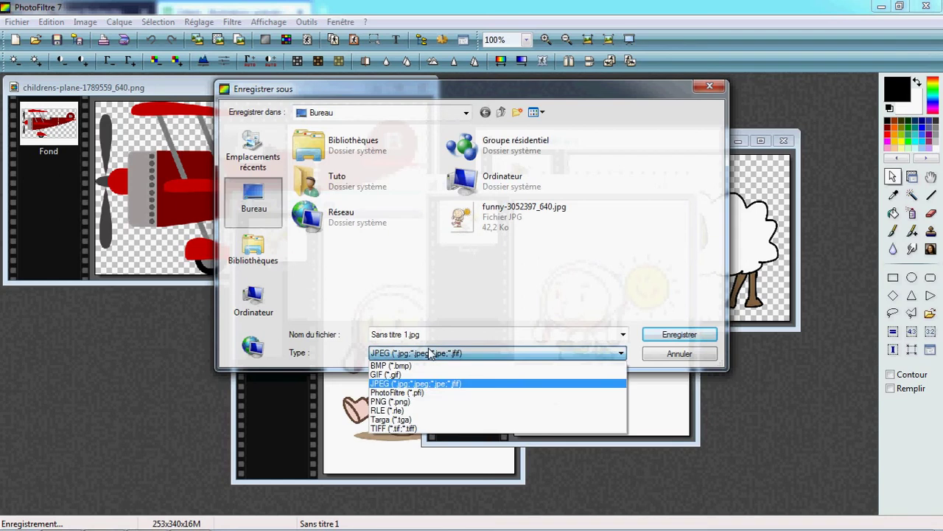
click(405, 402)
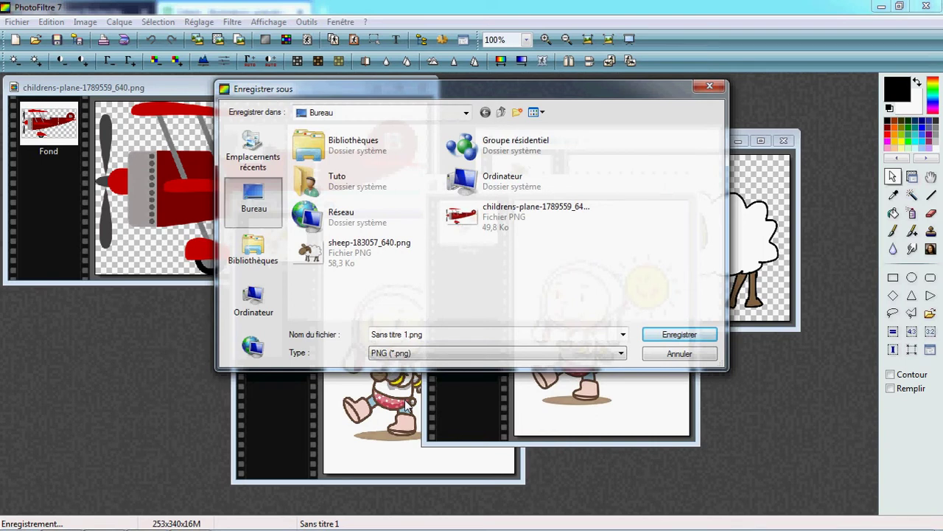
click(427, 351)
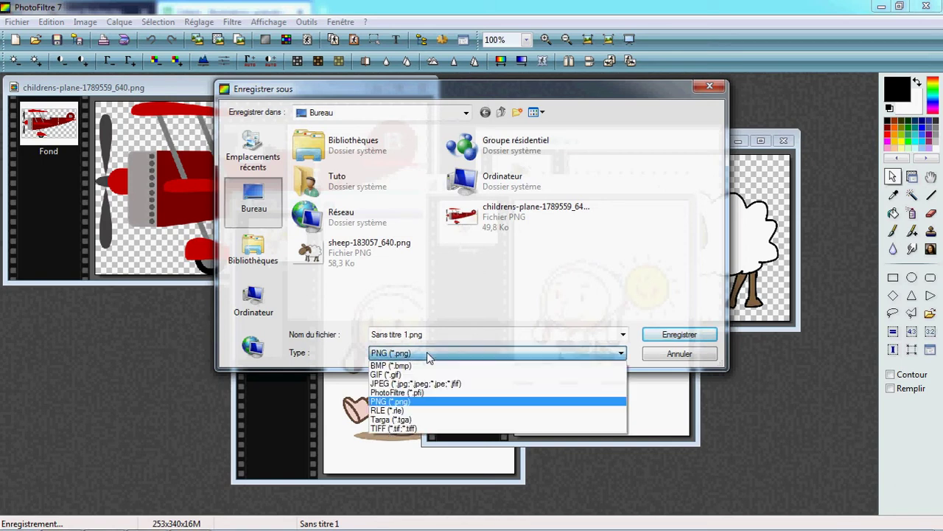
click(404, 392)
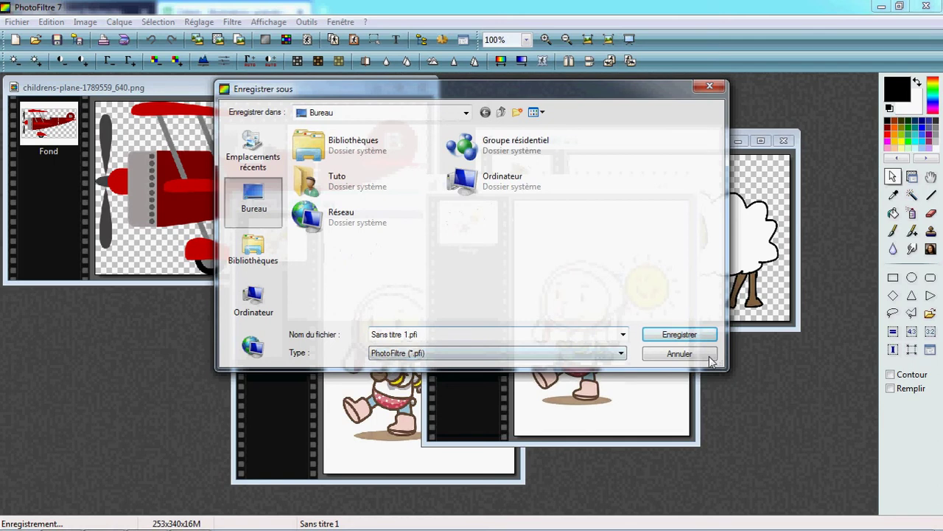
click(669, 353)
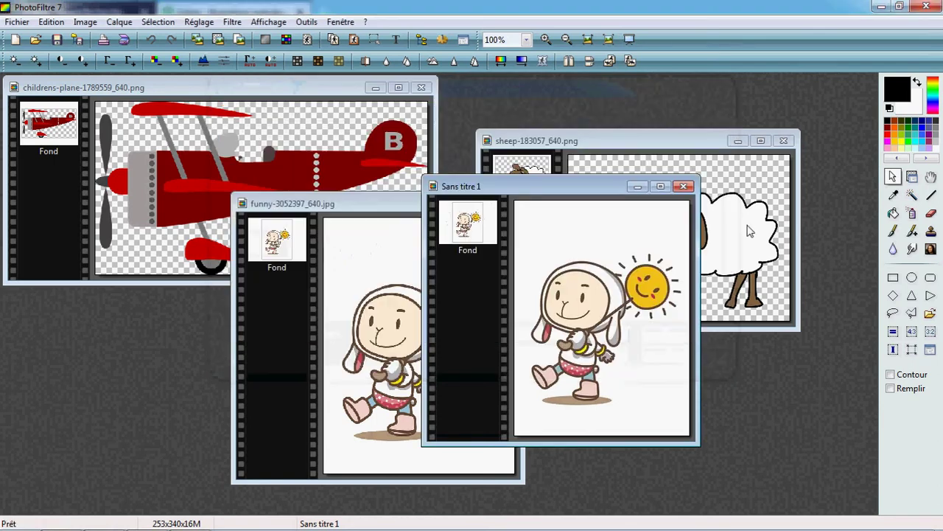
Minimise PhotoFiltre 7, switch to the Qwant results page in Firefox and search for "pragmatice images"
click(882, 7)
click(93, 14)
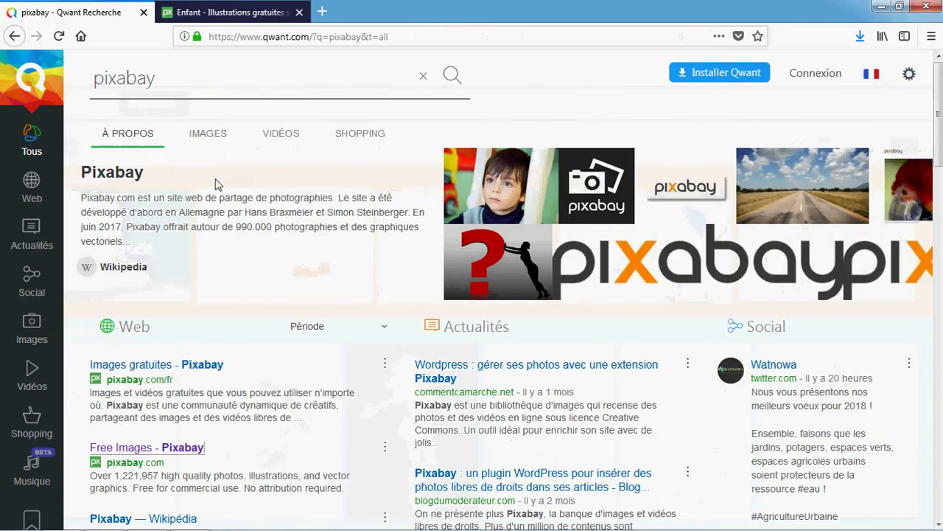
drag(165, 81, 50, 72)
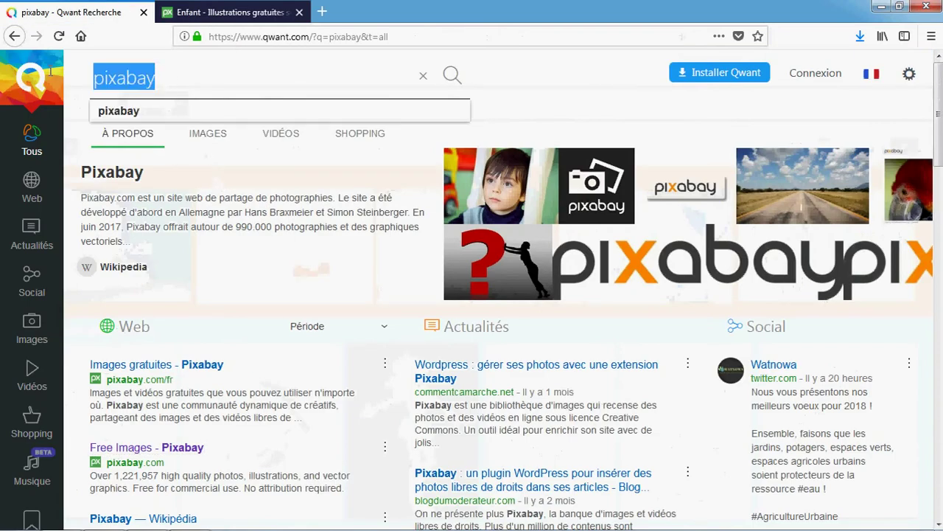
text(pragmati)
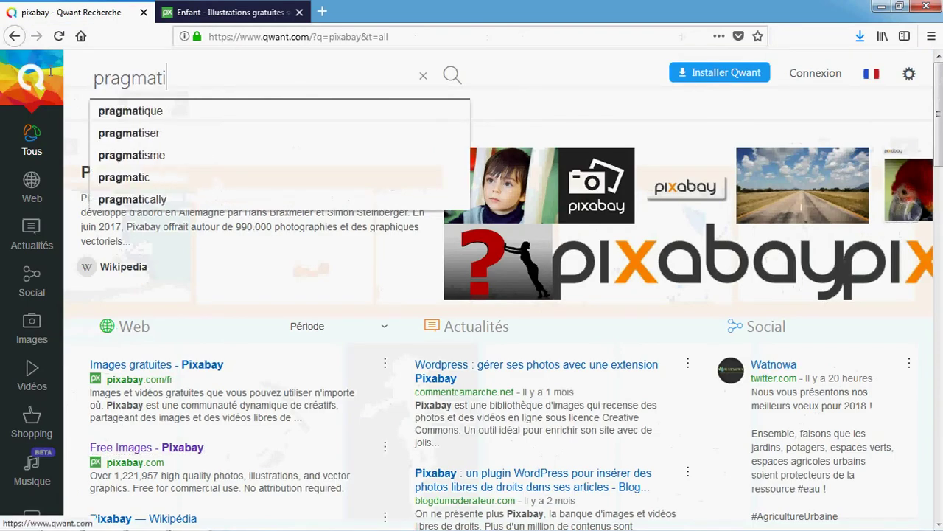
text(ce images)
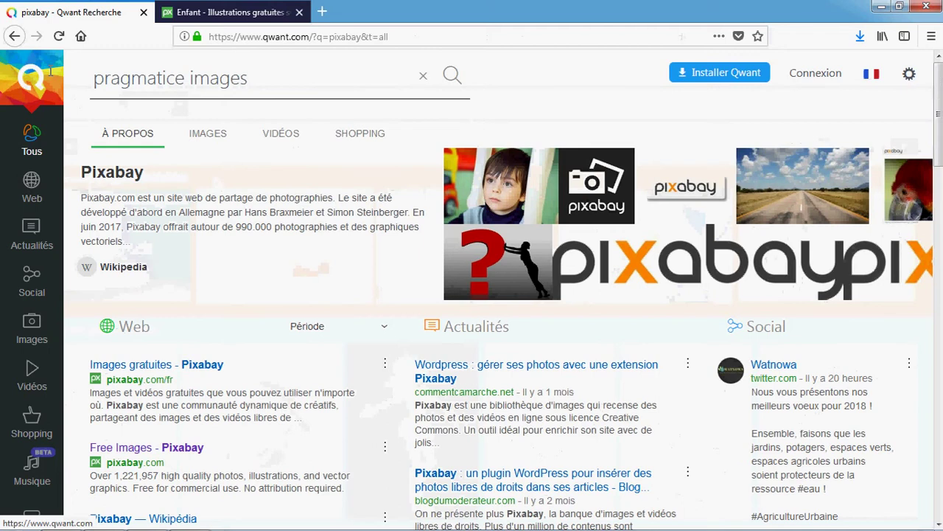
key(Return)
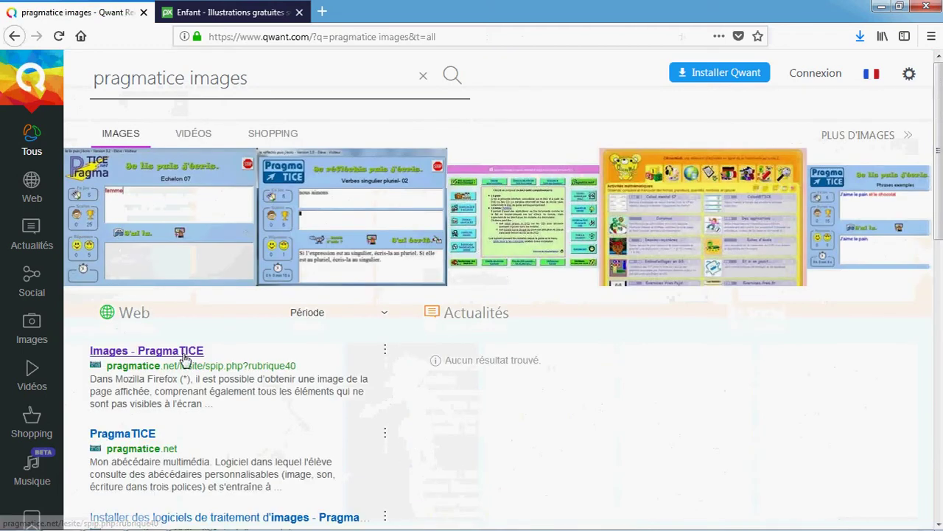
Open the "Images - PragmaTICE" result and read its section "Choisir le format d'une image" on image categories and web formats
click(185, 355)
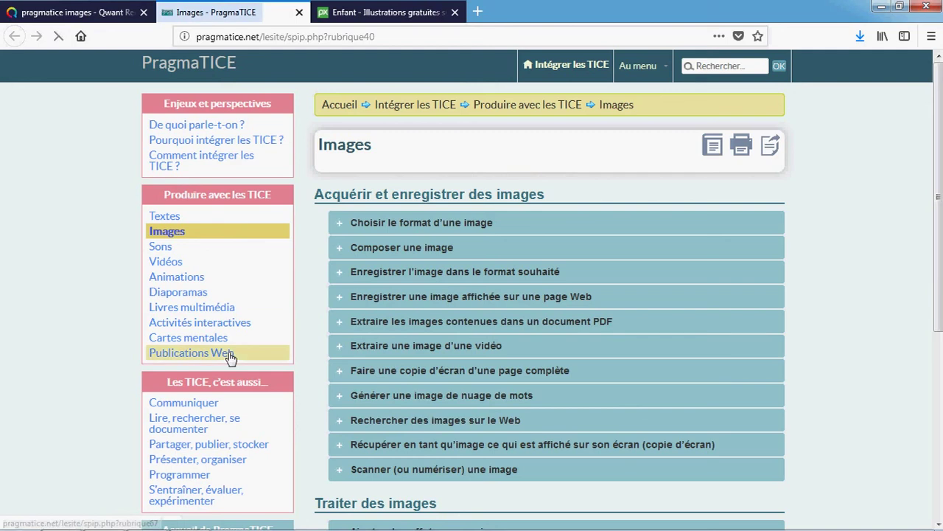
click(387, 223)
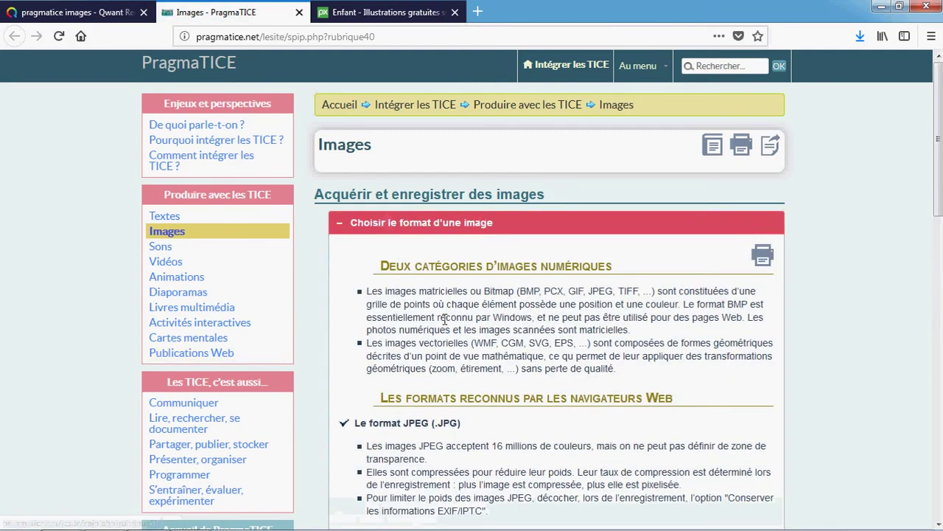
scroll(445, 319, down, 3)
scroll(444, 319, down, 2)
scroll(442, 339, up, 5)
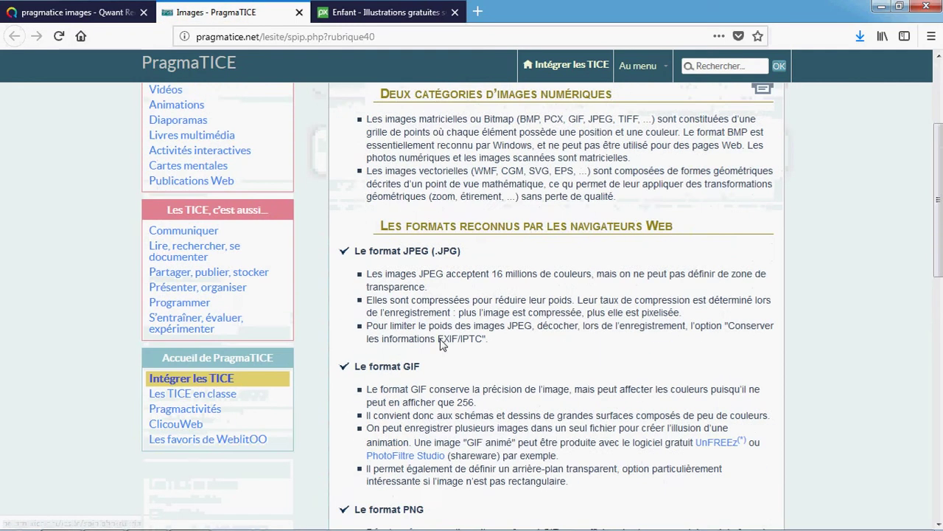